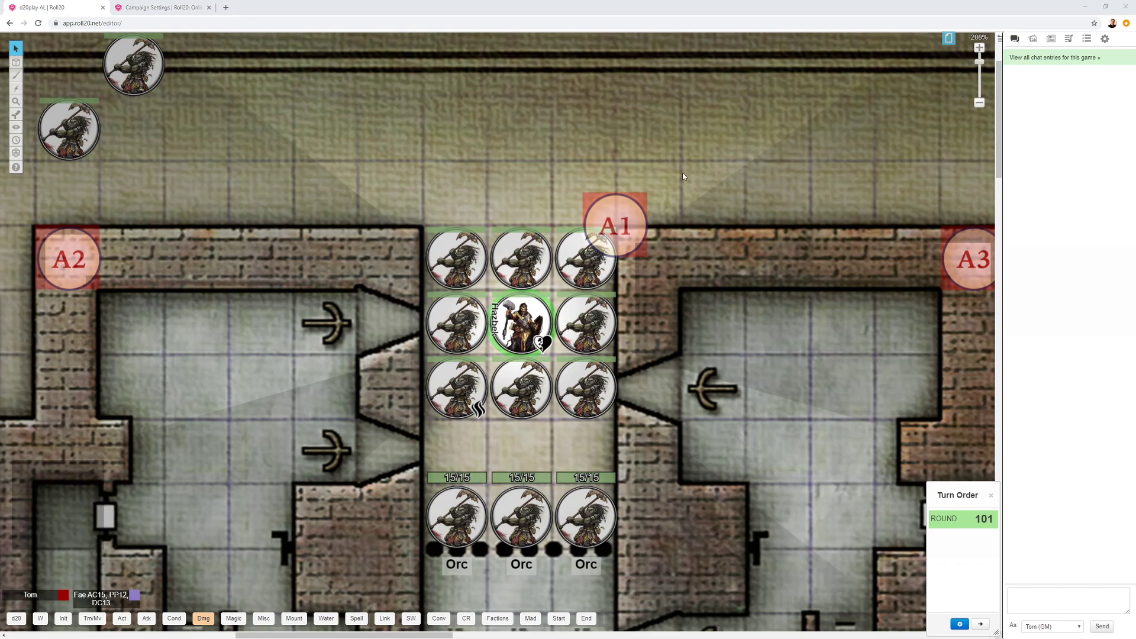
Step: Open My Settings, cycle the map (Ctrl+K), lighting (Ctrl+L) and token (Ctrl+O) layers, then switch to the ruler (Q)
{"action": "left_click", "coordinate": [1105, 39]}
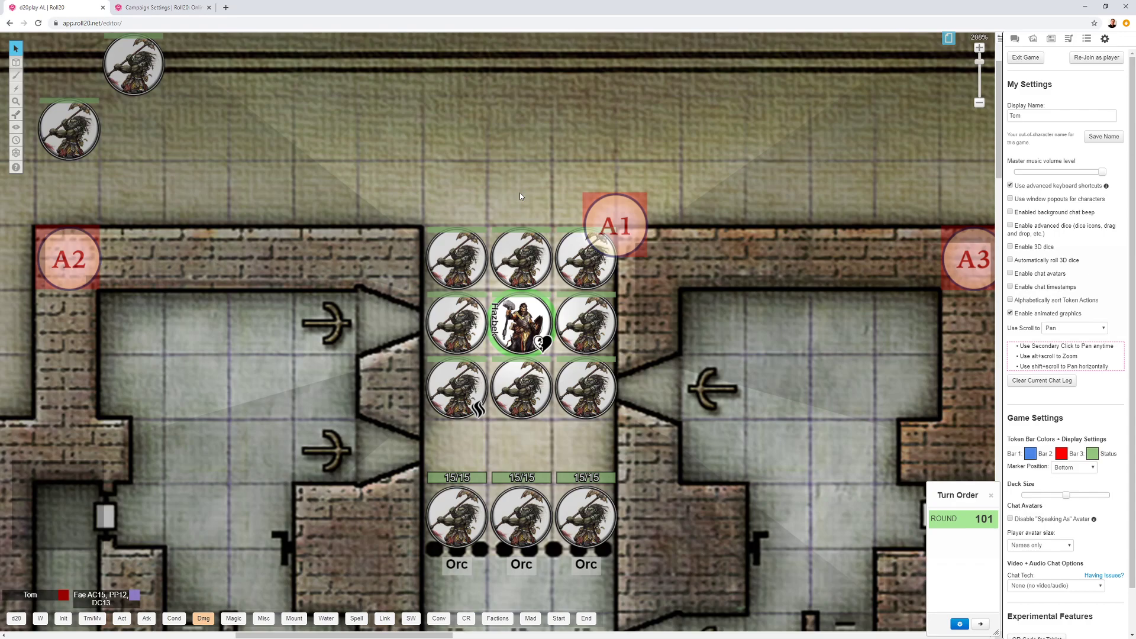
{"action": "key", "text": "ctrl+k"}
{"action": "key", "text": "ctrl+o"}
{"action": "key", "text": "ctrl+l"}
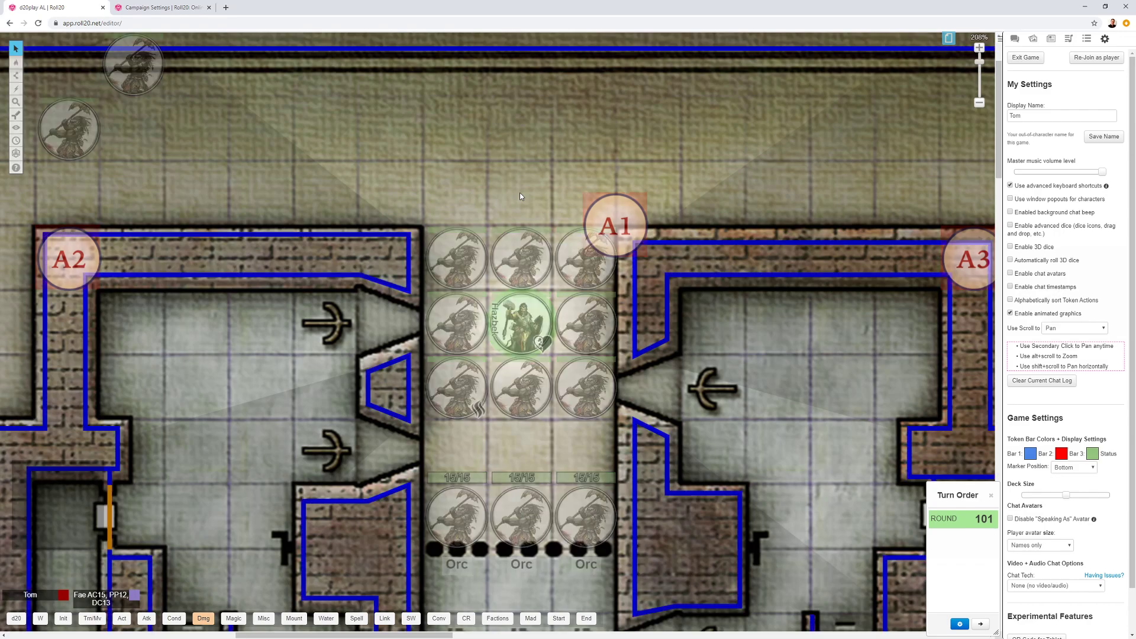
{"action": "key", "text": "ctrl+o"}
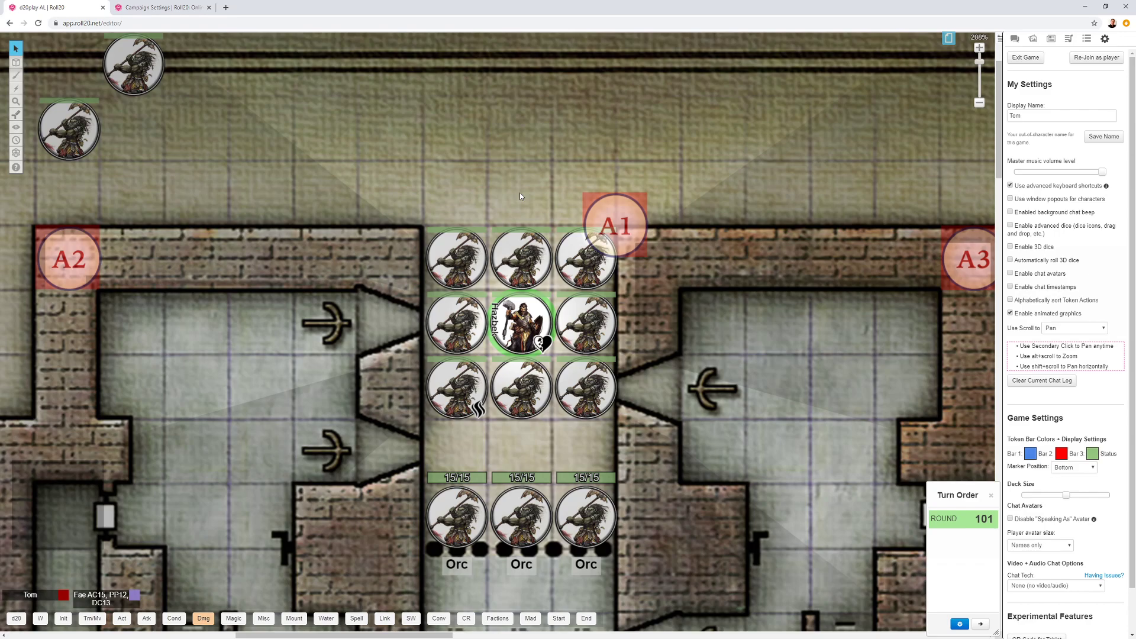
{"action": "key", "text": "q"}
{"action": "key", "text": "q"}
Step: Post the Attack/Cover (194-196) card to chat with the Atk macro and select the Hazbek token
{"action": "left_click", "coordinate": [1014, 38]}
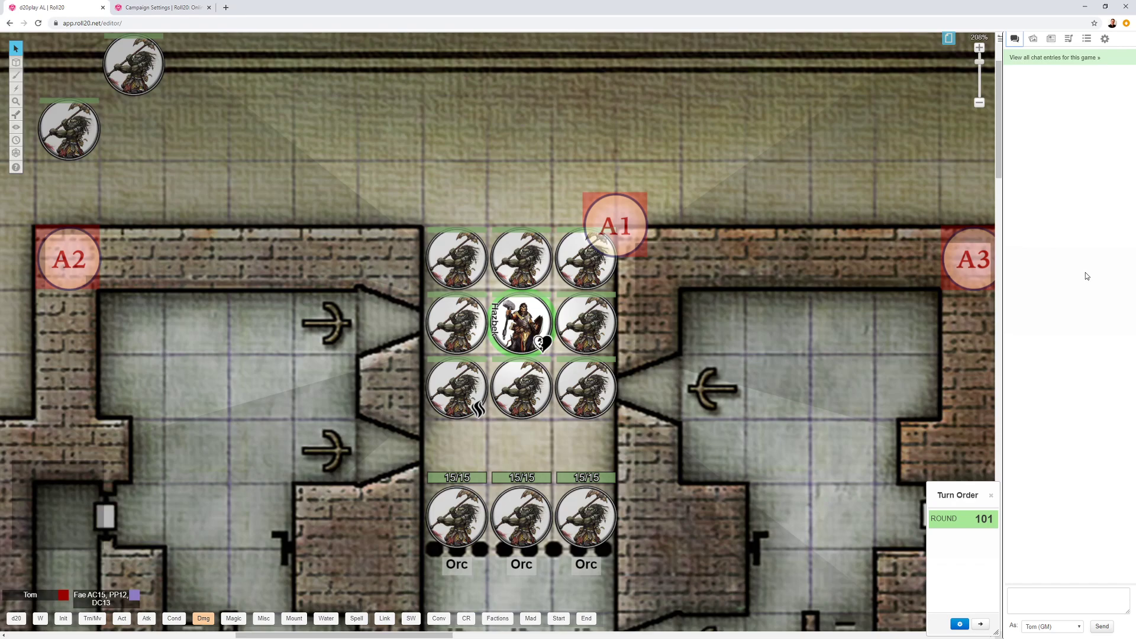
{"action": "left_click", "coordinate": [148, 618]}
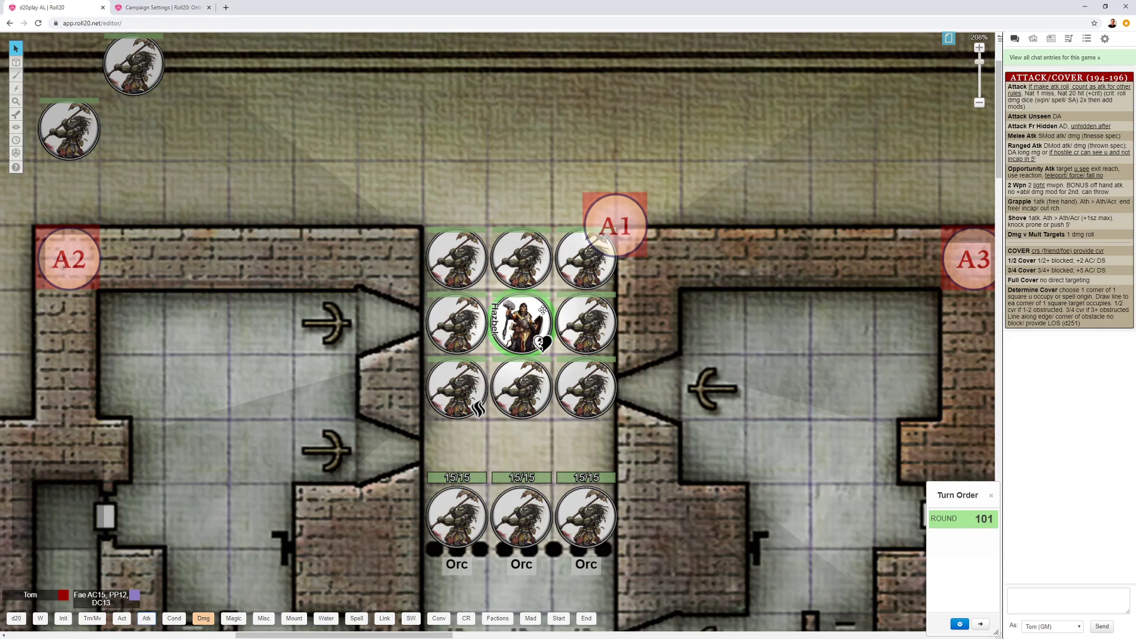
{"action": "left_click", "coordinate": [513, 317]}
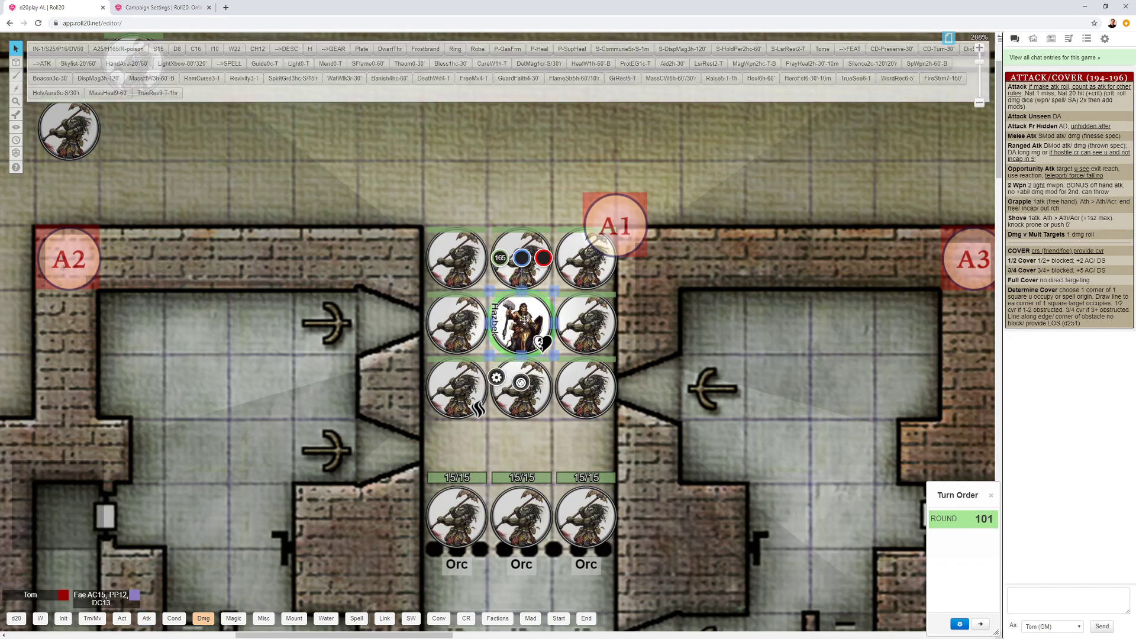
{"action": "scroll", "coordinate": [450, 306], "scroll_direction": "up", "scroll_amount": 1}
{"action": "scroll", "coordinate": [450, 306], "scroll_direction": "down", "scroll_amount": 1}
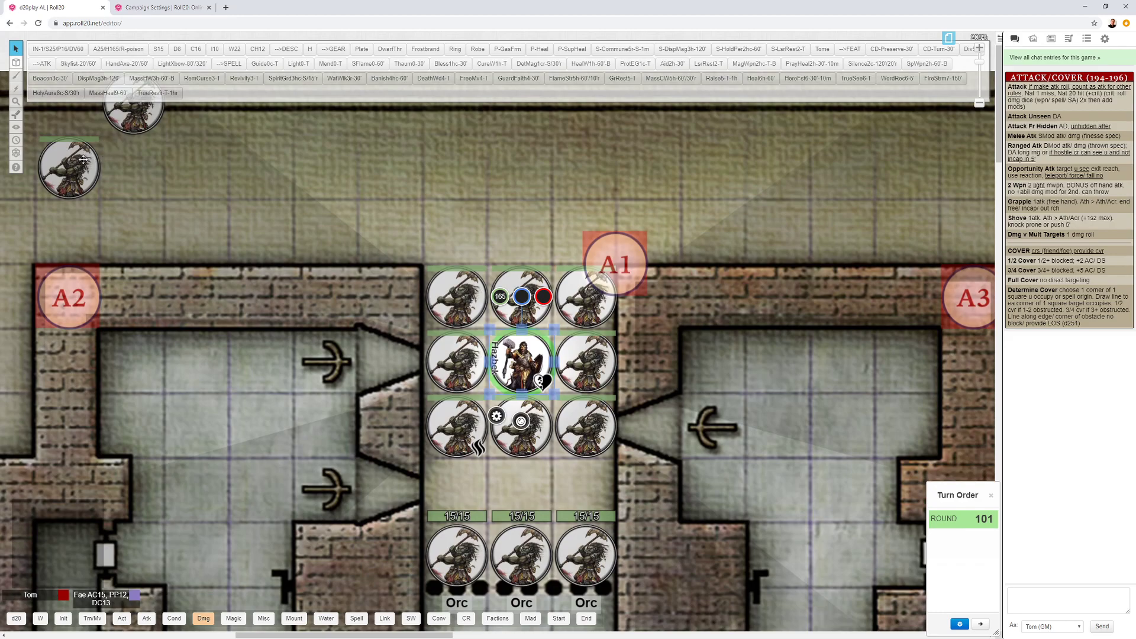
{"action": "mouse_move", "coordinate": [15, 114]}
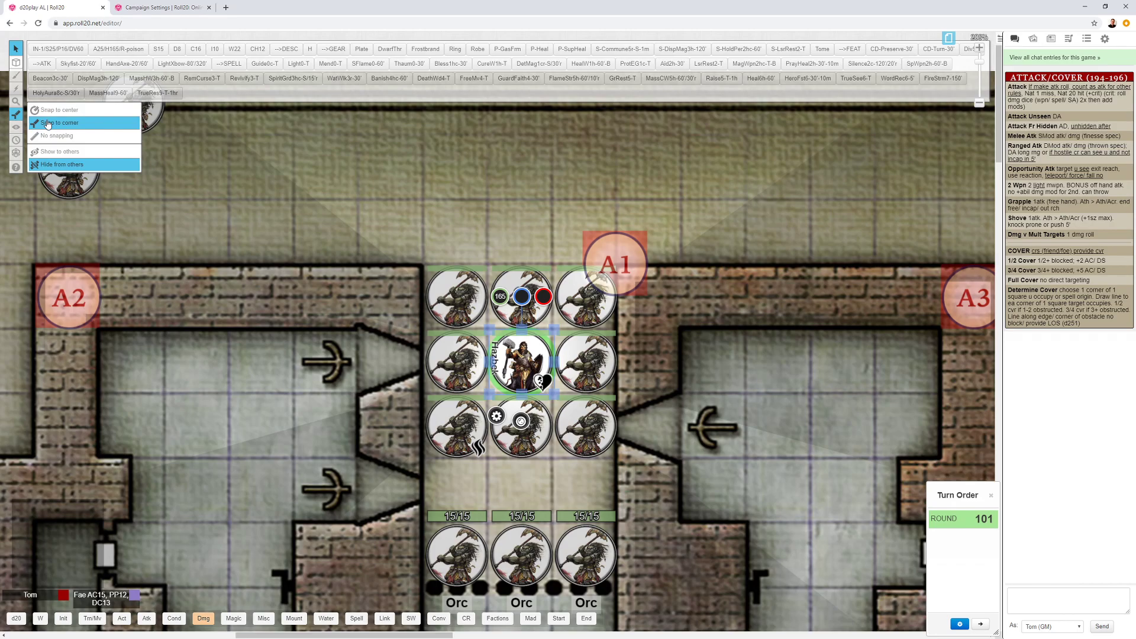
Step: Set the ruler to snap to corners and measure from the orc group to the top-left orc
{"action": "left_click", "coordinate": [47, 123]}
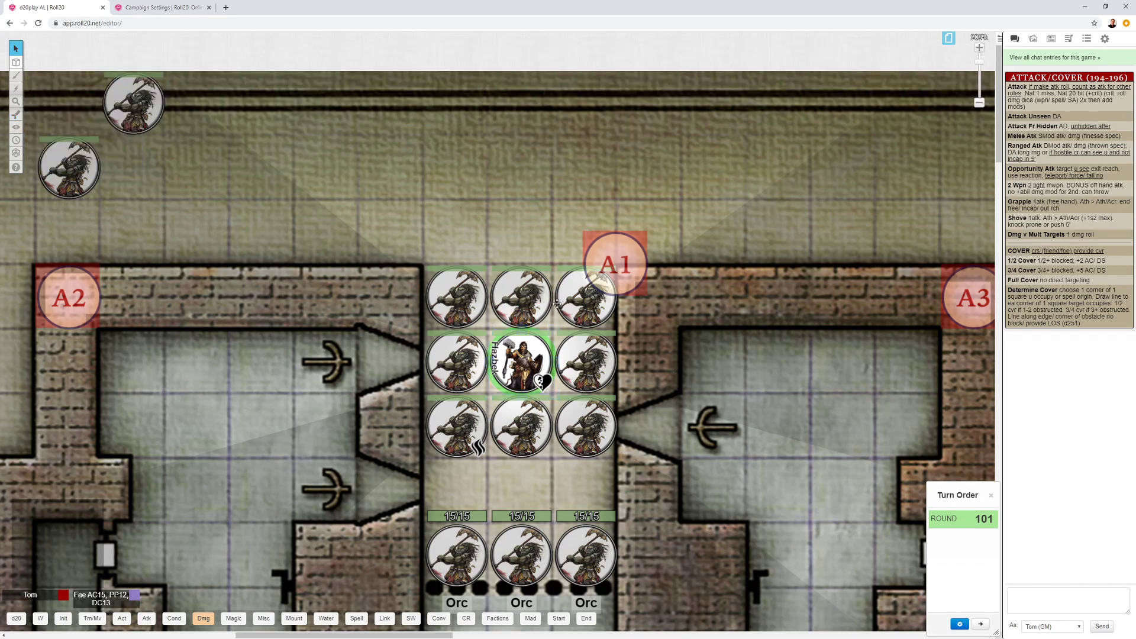
{"action": "key", "text": "q"}
{"action": "left_click_drag", "start_coordinate": [550, 327], "coordinate": [170, 75]}
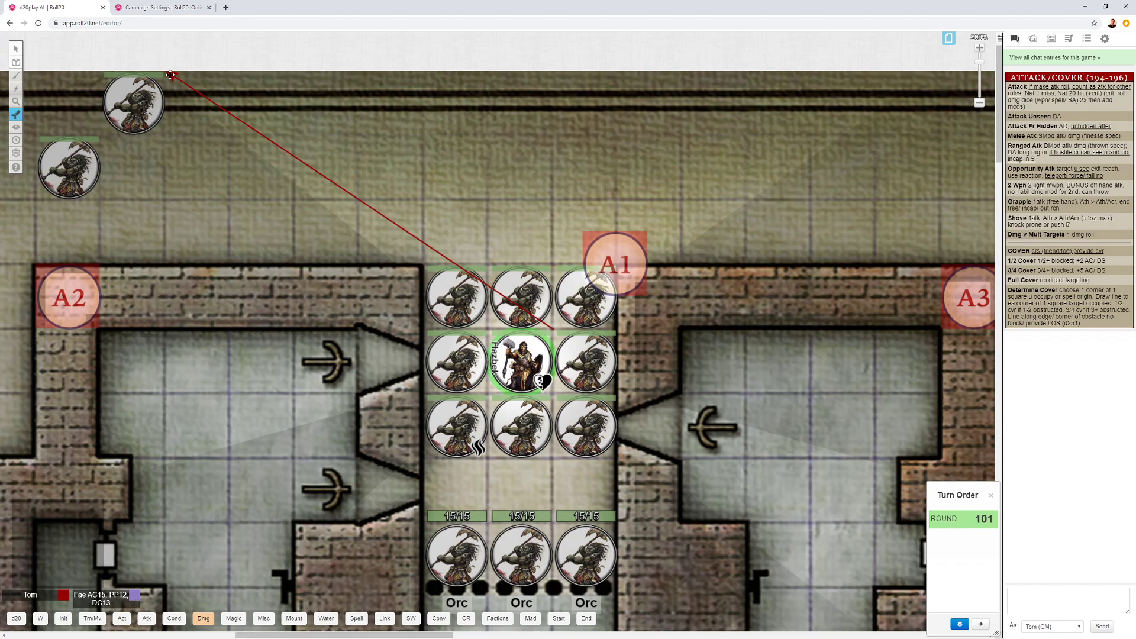
{"action": "left_click_drag", "start_coordinate": [171, 75], "coordinate": [97, 196]}
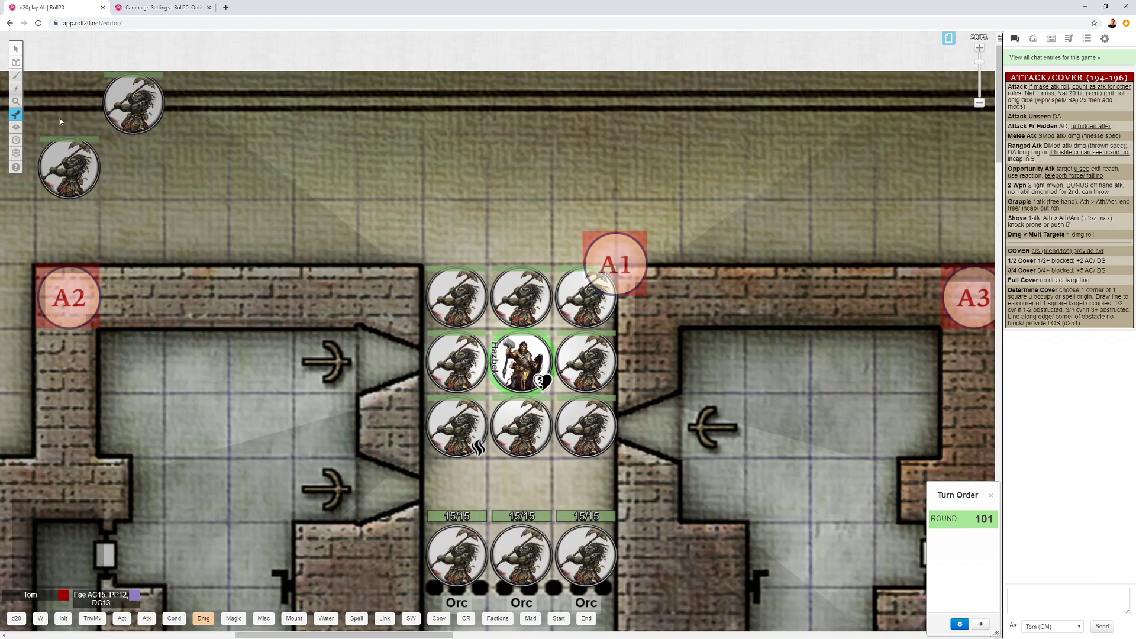
{"action": "mouse_move", "coordinate": [16, 113]}
Step: Move the bottom-middle orc up one square and keep Marker Position set to Bottom
{"action": "left_click_drag", "start_coordinate": [527, 556], "coordinate": [569, 541]}
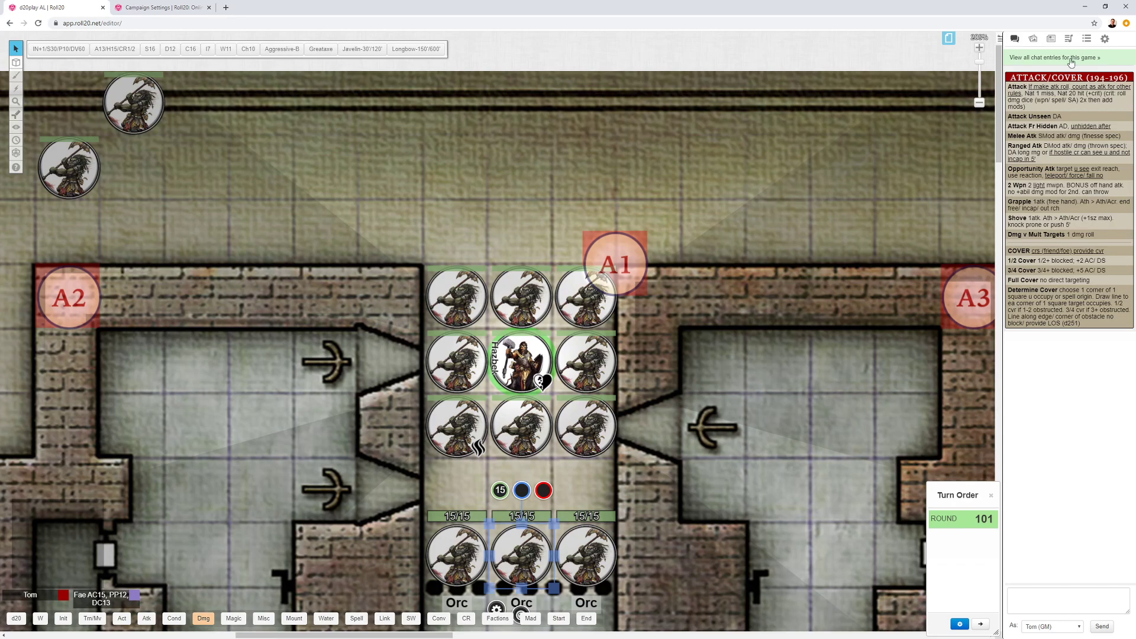
{"action": "left_click", "coordinate": [1106, 39]}
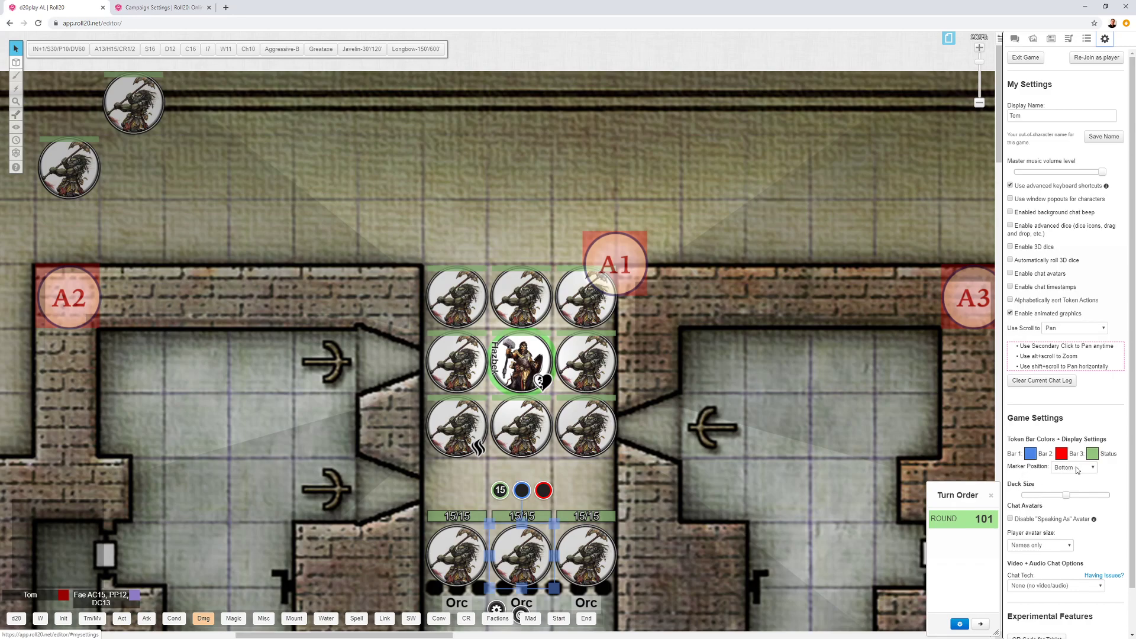
{"action": "left_click", "coordinate": [1094, 468]}
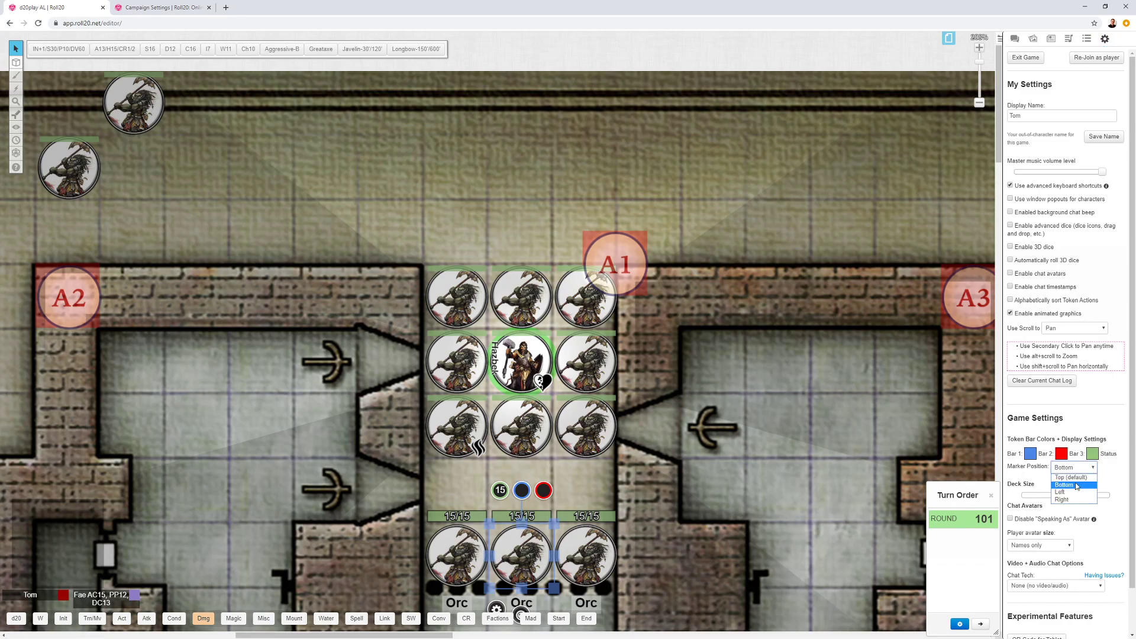
{"action": "left_click", "coordinate": [1096, 471]}
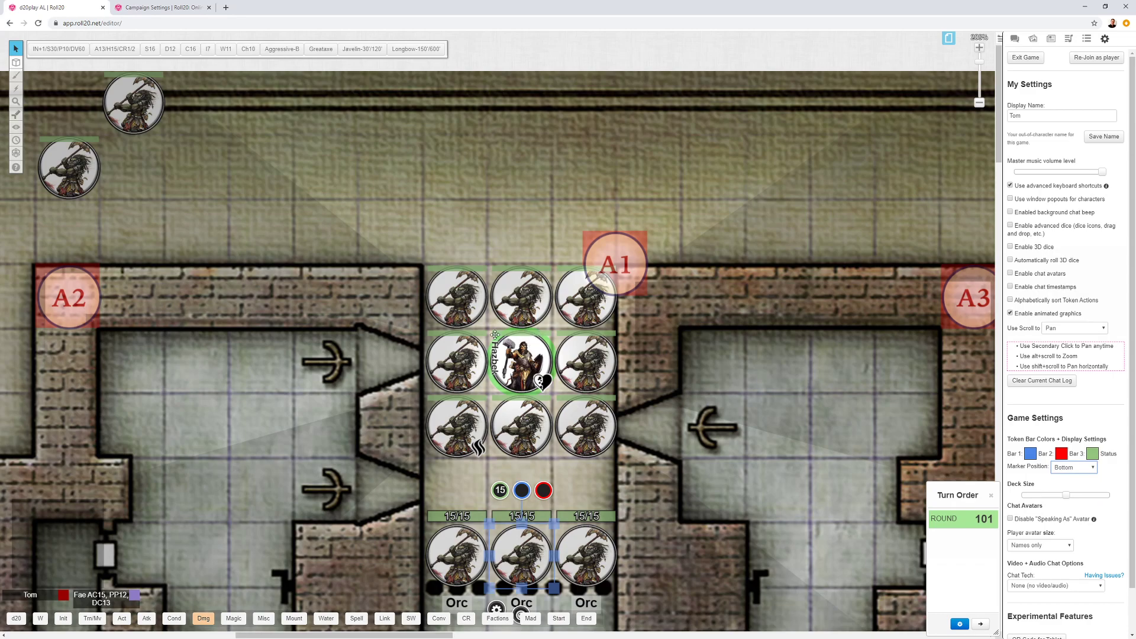
Step: Add the smoke and six other status markers to the Hazbek token
{"action": "left_click", "coordinate": [518, 369]}
{"action": "mouse_move", "coordinate": [520, 422]}
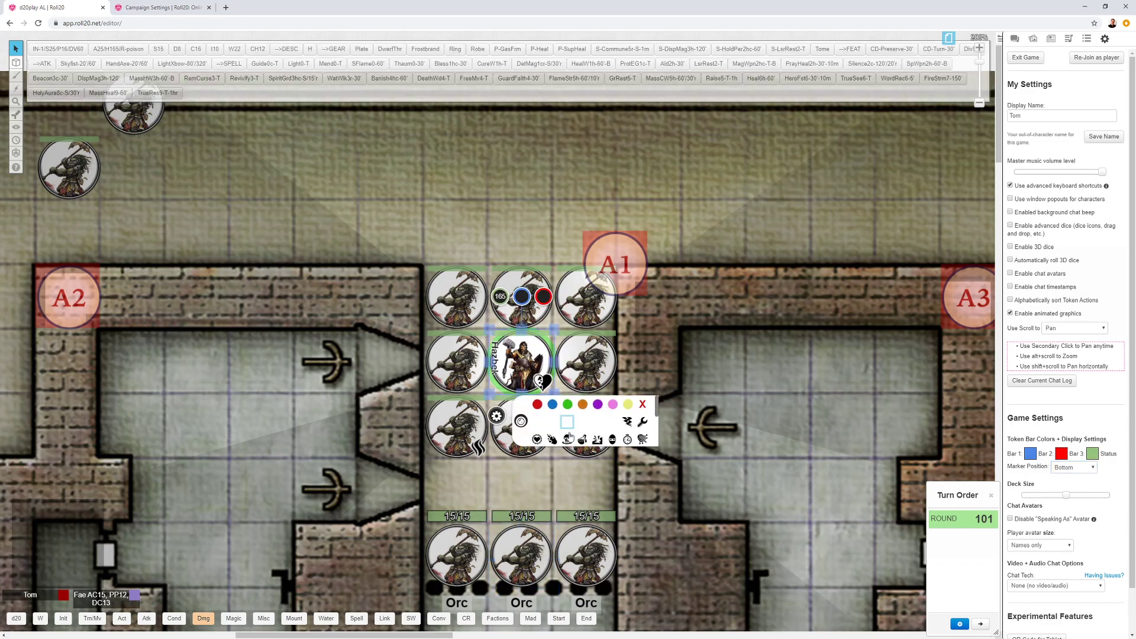
{"action": "left_click", "coordinate": [581, 422]}
{"action": "left_click", "coordinate": [597, 421]}
{"action": "left_click", "coordinate": [613, 421]}
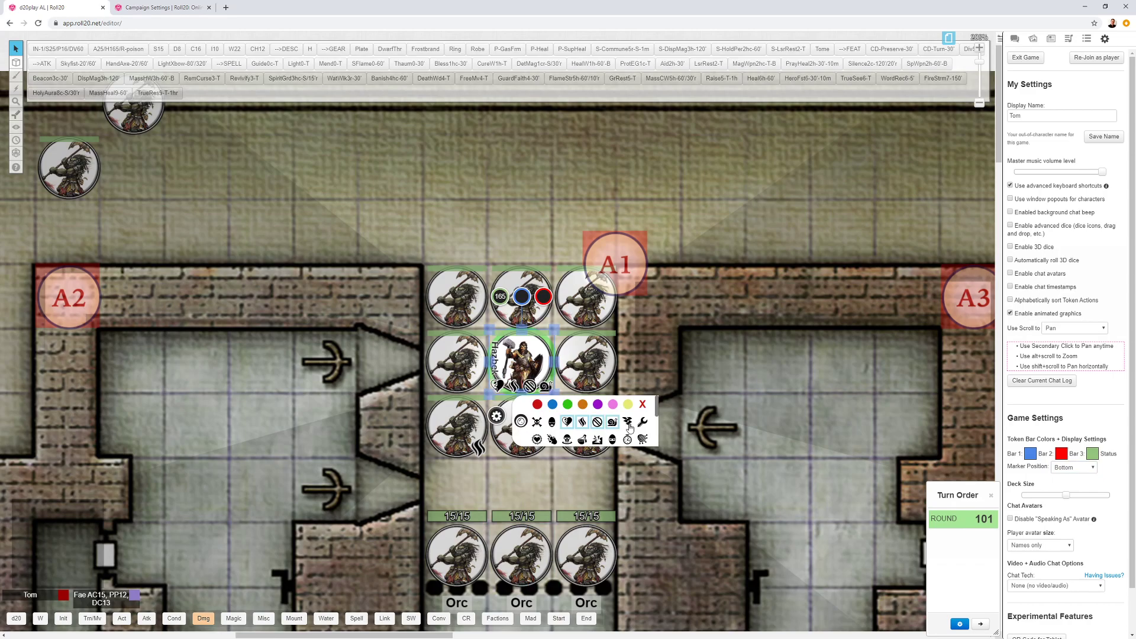
{"action": "left_click", "coordinate": [628, 422]}
{"action": "left_click", "coordinate": [643, 422]}
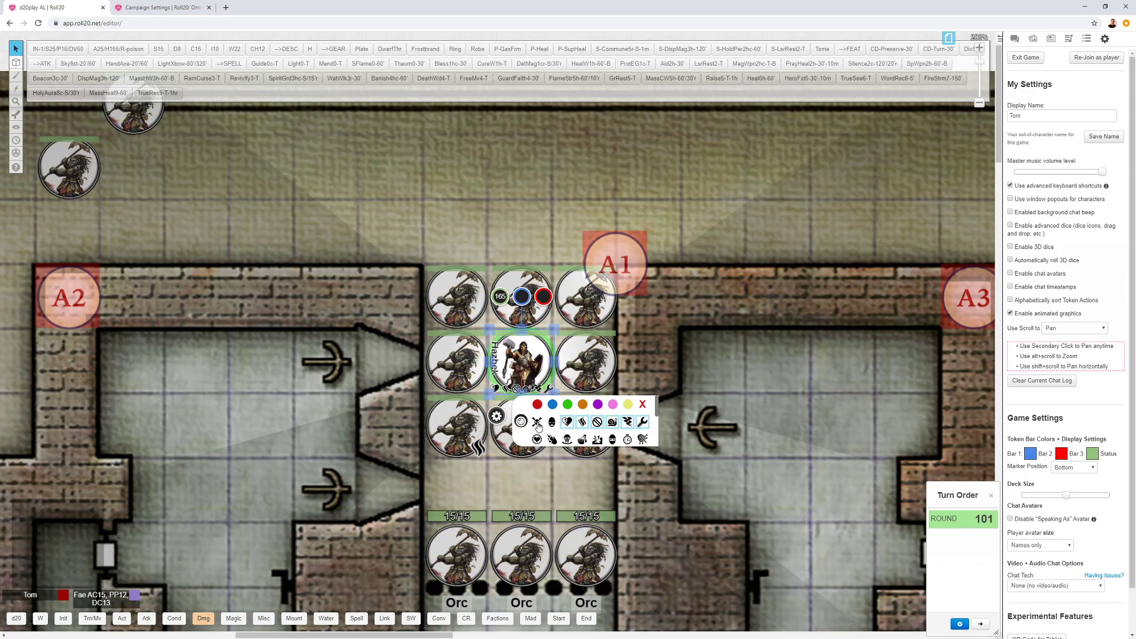
{"action": "left_click", "coordinate": [537, 422]}
{"action": "left_click", "coordinate": [552, 422]}
Step: Remove the extra status markers from Hazbek, leaving only the heart marker
{"action": "left_click", "coordinate": [537, 422]}
{"action": "left_click", "coordinate": [551, 422]}
{"action": "left_click", "coordinate": [582, 421]}
{"action": "left_click", "coordinate": [597, 422]}
{"action": "left_click", "coordinate": [613, 421]}
{"action": "left_click", "coordinate": [627, 421]}
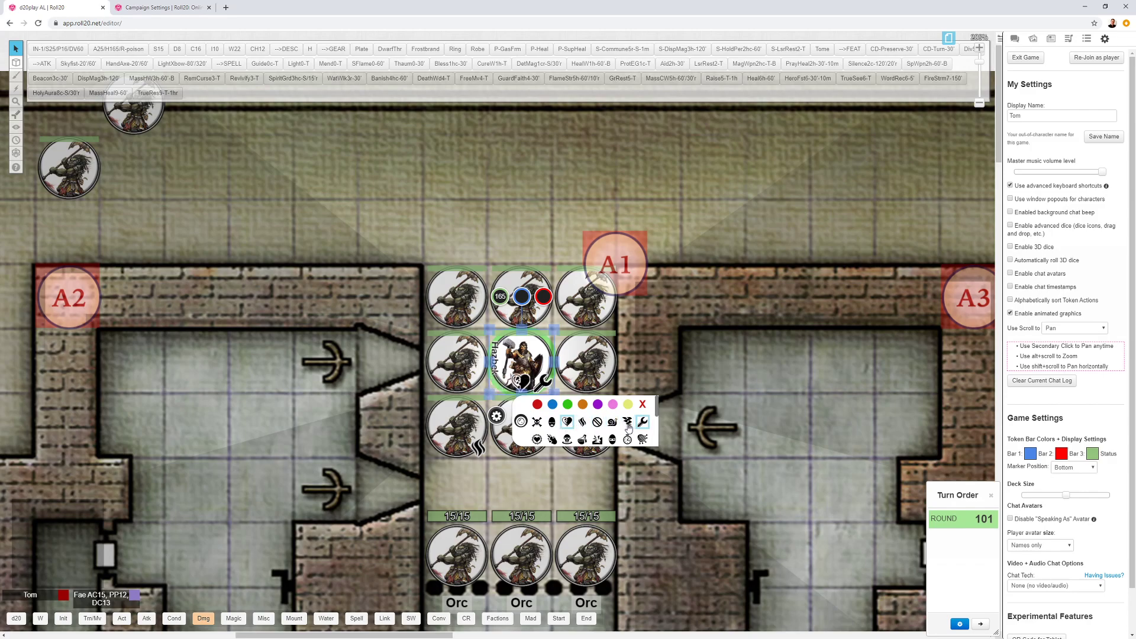
{"action": "left_click", "coordinate": [642, 422]}
{"action": "left_click", "coordinate": [508, 476]}
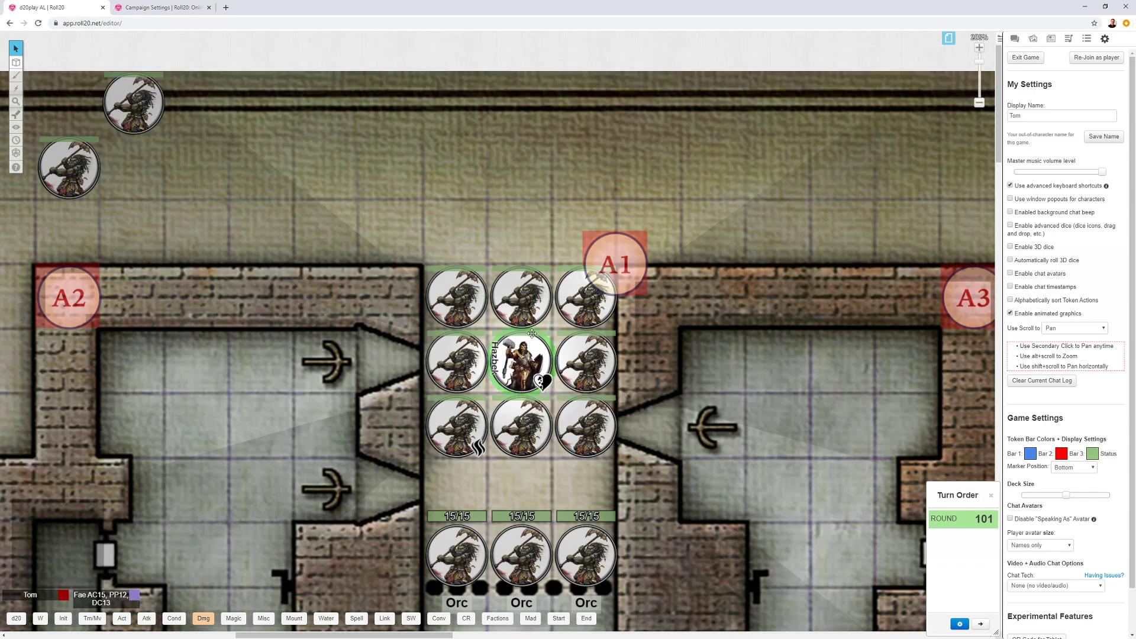
{"action": "left_click", "coordinate": [515, 359]}
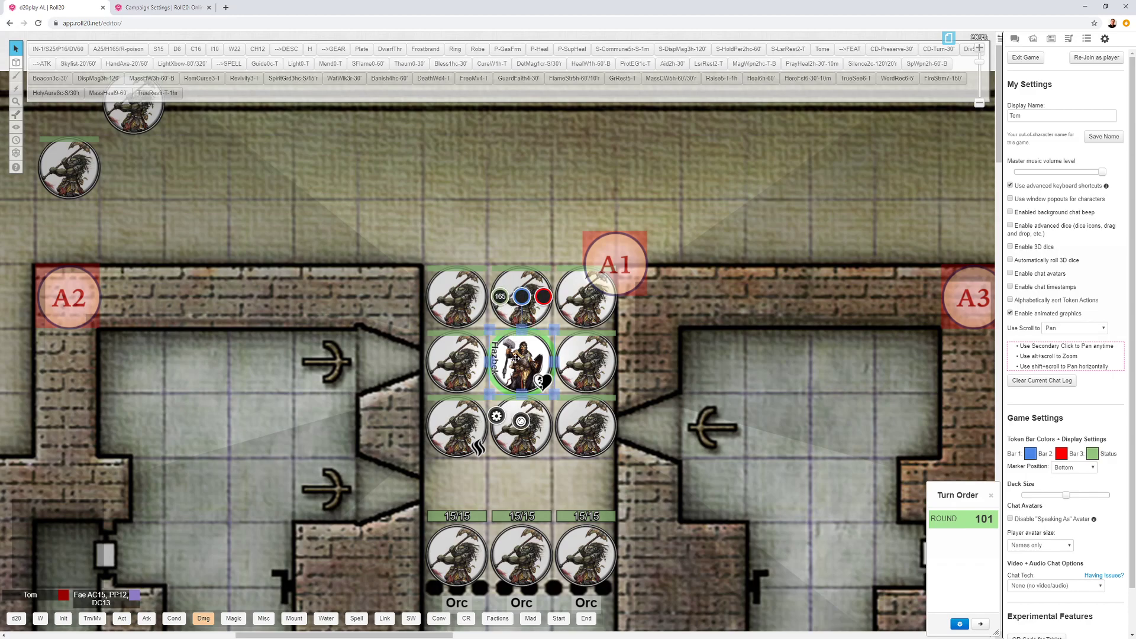
{"action": "double_click", "coordinate": [515, 359]}
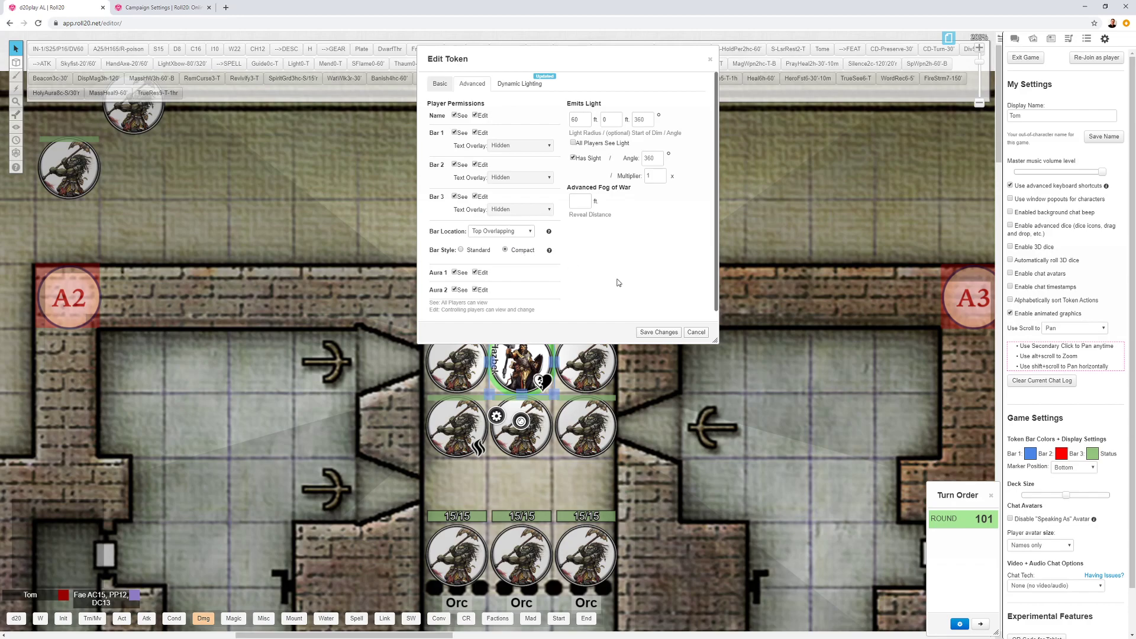
{"action": "left_click", "coordinate": [697, 334]}
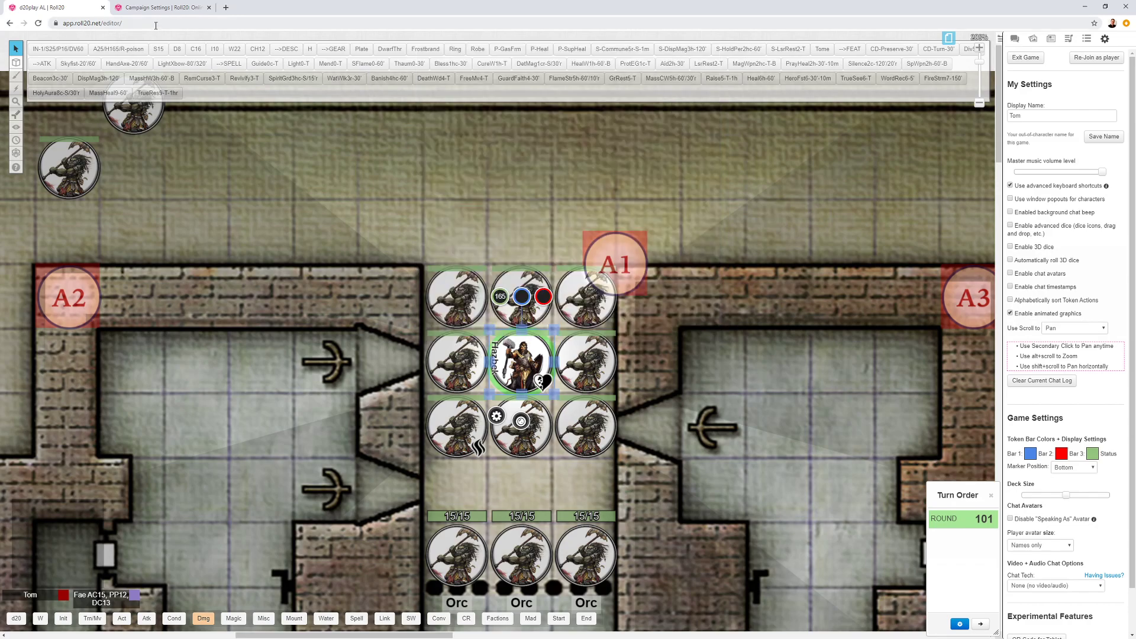
{"action": "left_click", "coordinate": [160, 7]}
{"action": "scroll", "coordinate": [303, 134], "scroll_direction": "up", "scroll_amount": 3}
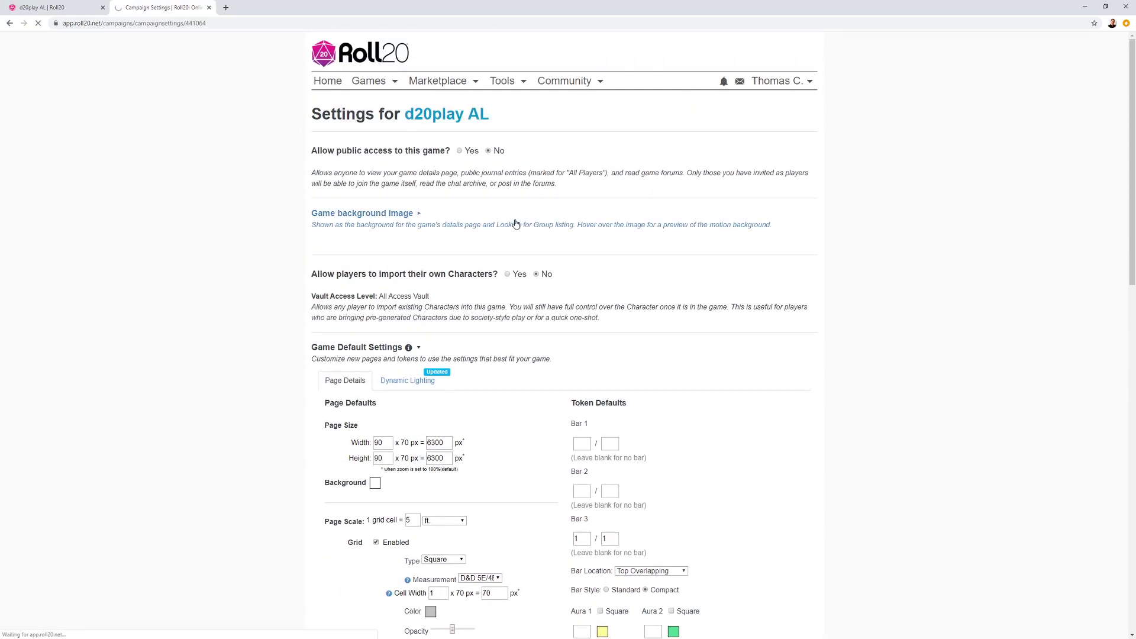
{"action": "left_click", "coordinate": [459, 116]}
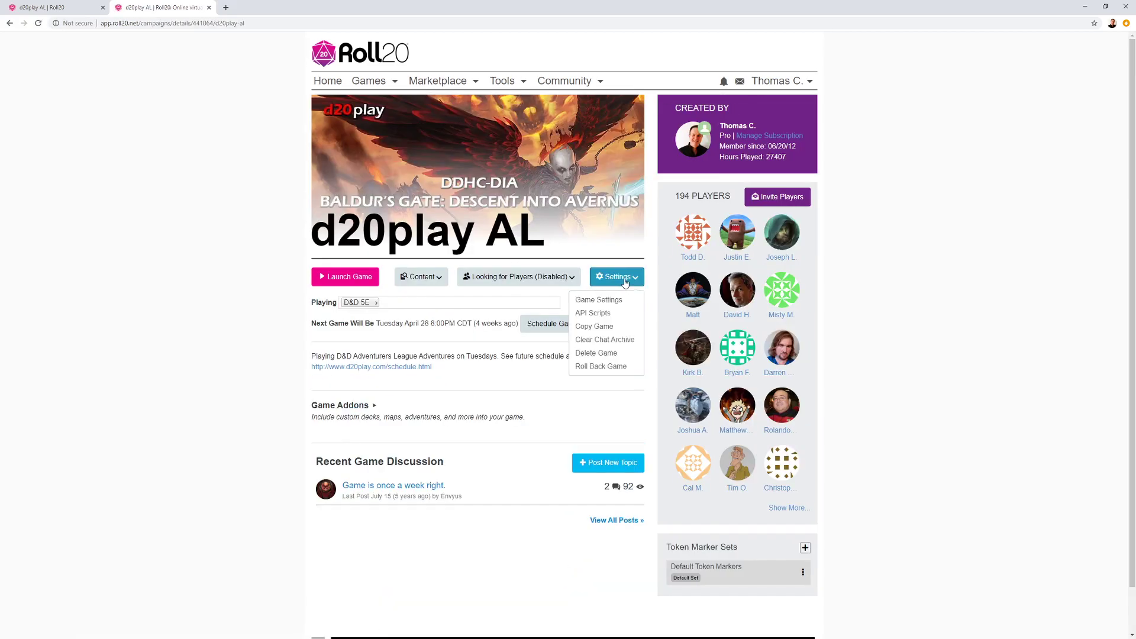
{"action": "left_click", "coordinate": [600, 301]}
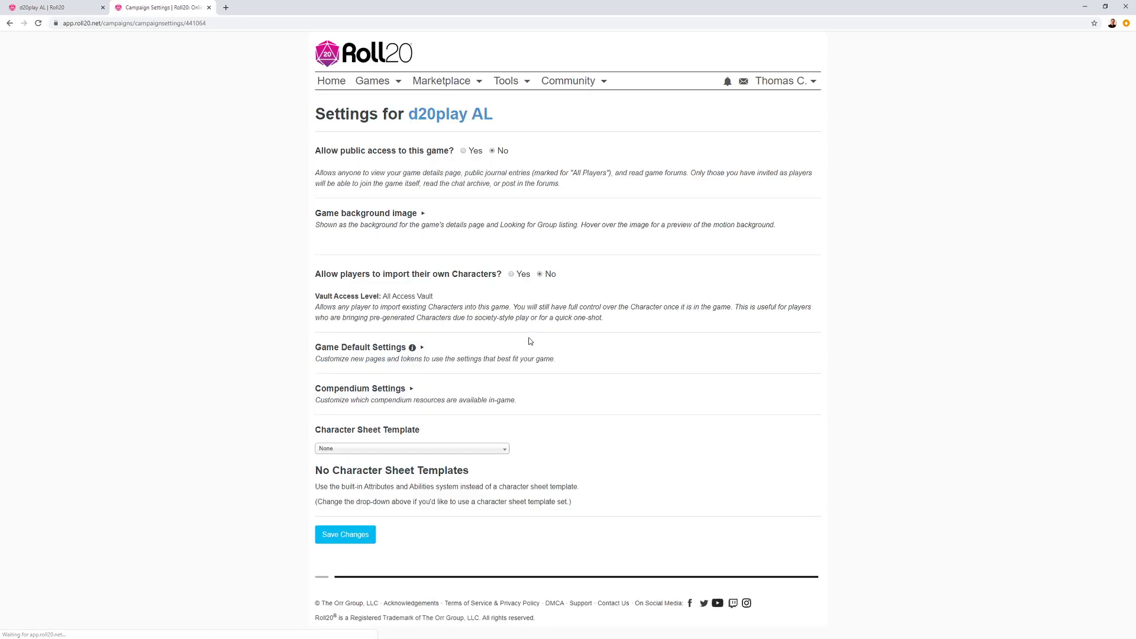
{"action": "left_click", "coordinate": [371, 351]}
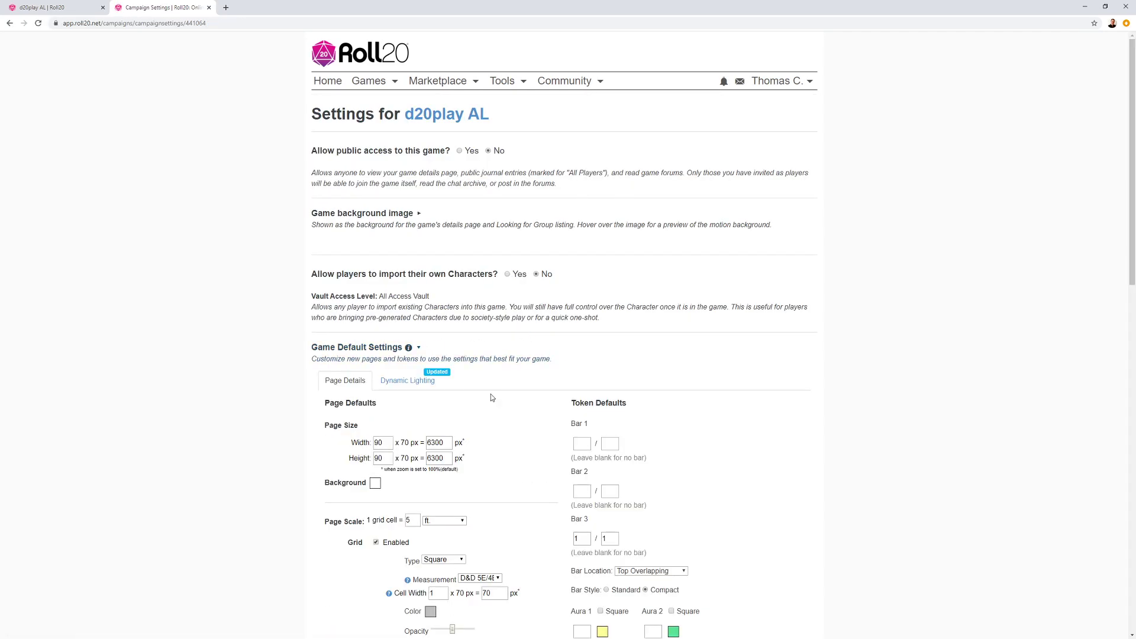
{"action": "scroll", "coordinate": [255, 379], "scroll_direction": "down", "scroll_amount": 3}
{"action": "scroll", "coordinate": [268, 372], "scroll_direction": "down", "scroll_amount": 1}
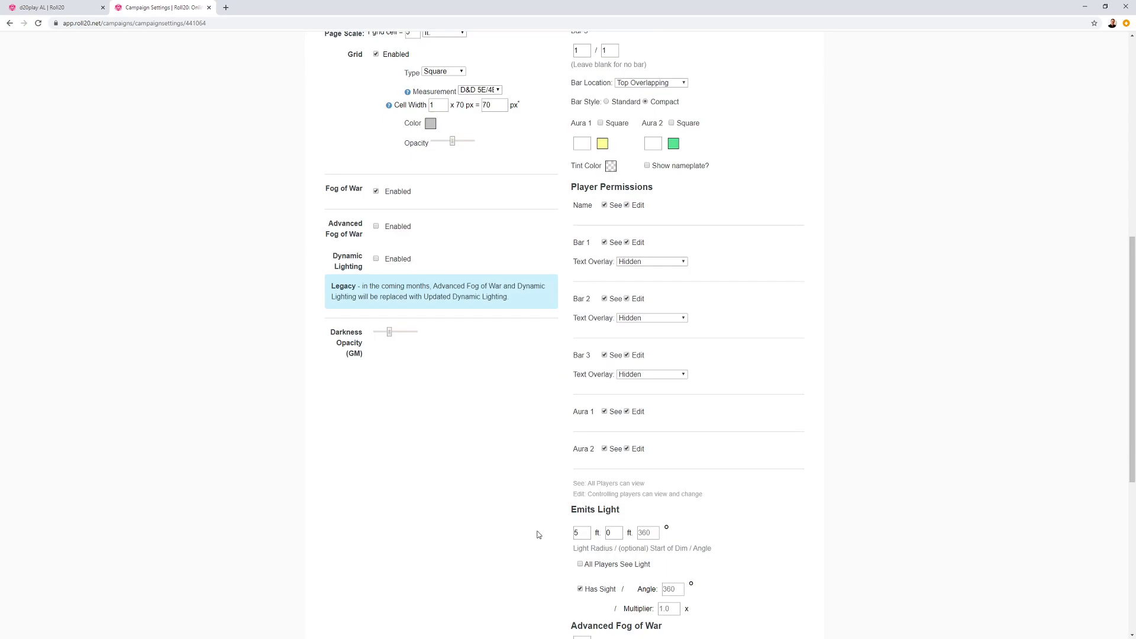
{"action": "scroll", "coordinate": [455, 218], "scroll_direction": "up", "scroll_amount": 5}
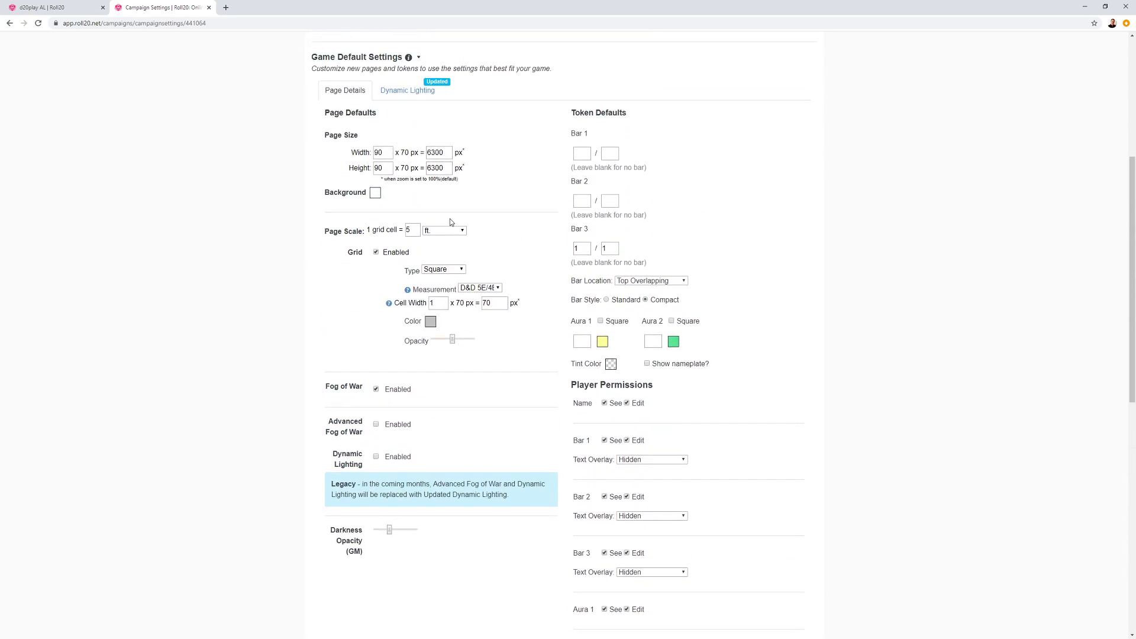
Step: Return to the game tab and show My Settings, leaving player avatar size at Names only
{"action": "left_click", "coordinate": [77, 14]}
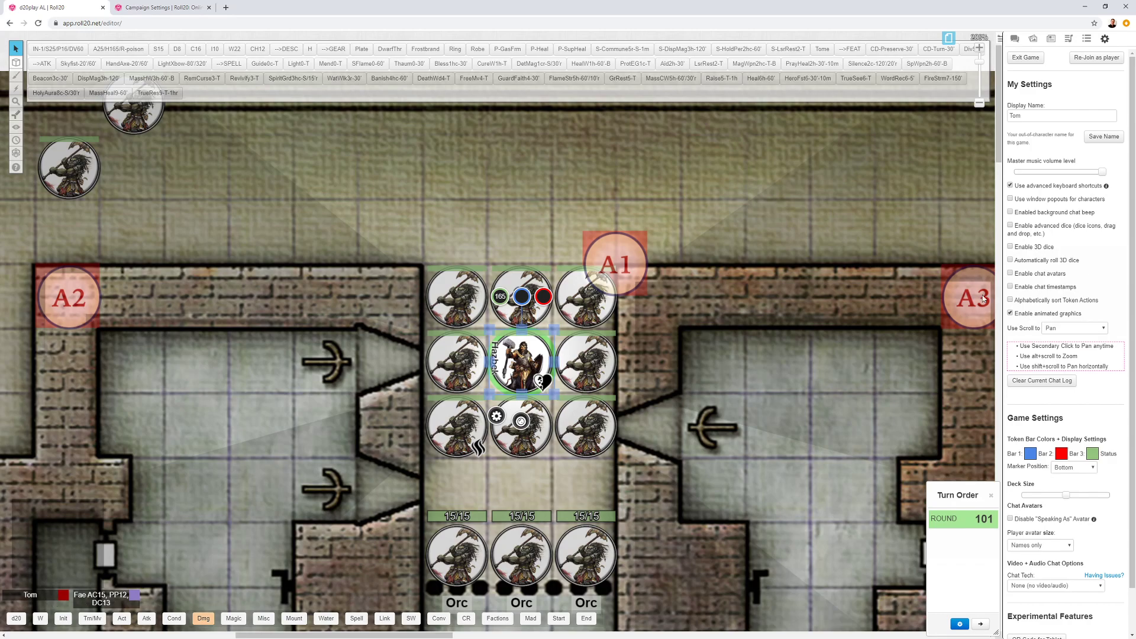
{"action": "left_click", "coordinate": [1105, 38]}
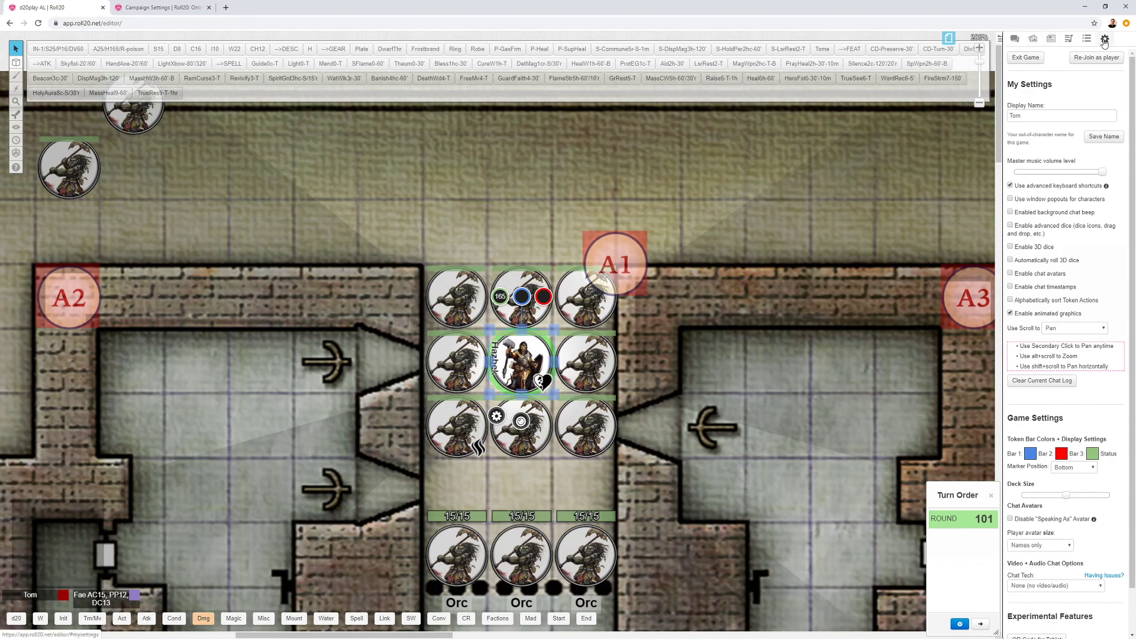
{"action": "left_click", "coordinate": [1070, 546]}
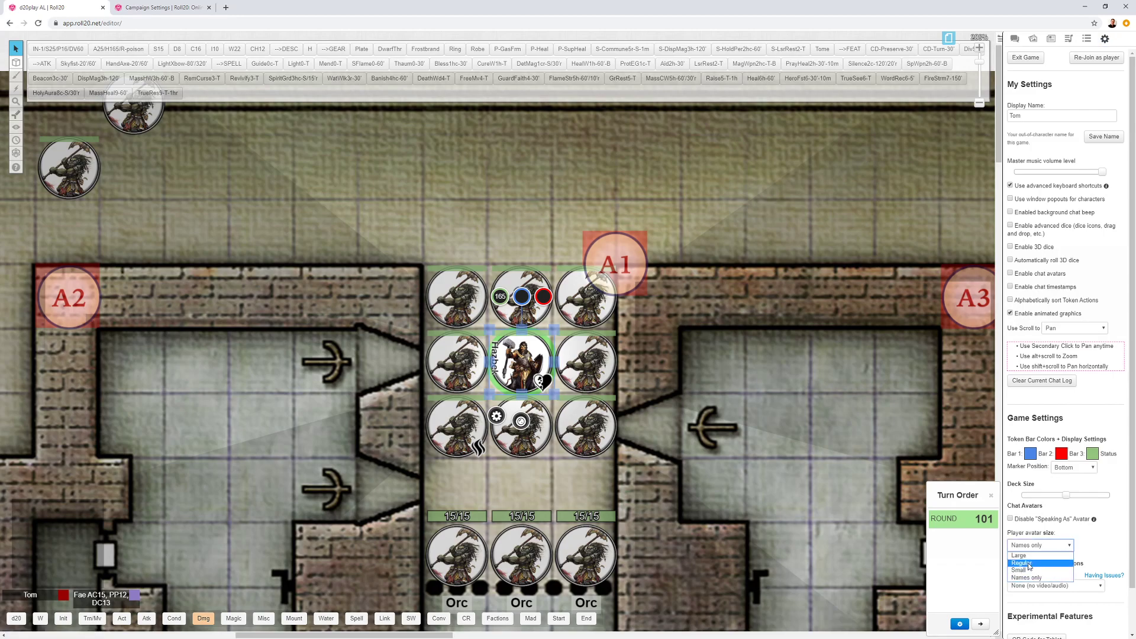
{"action": "left_click", "coordinate": [1094, 546]}
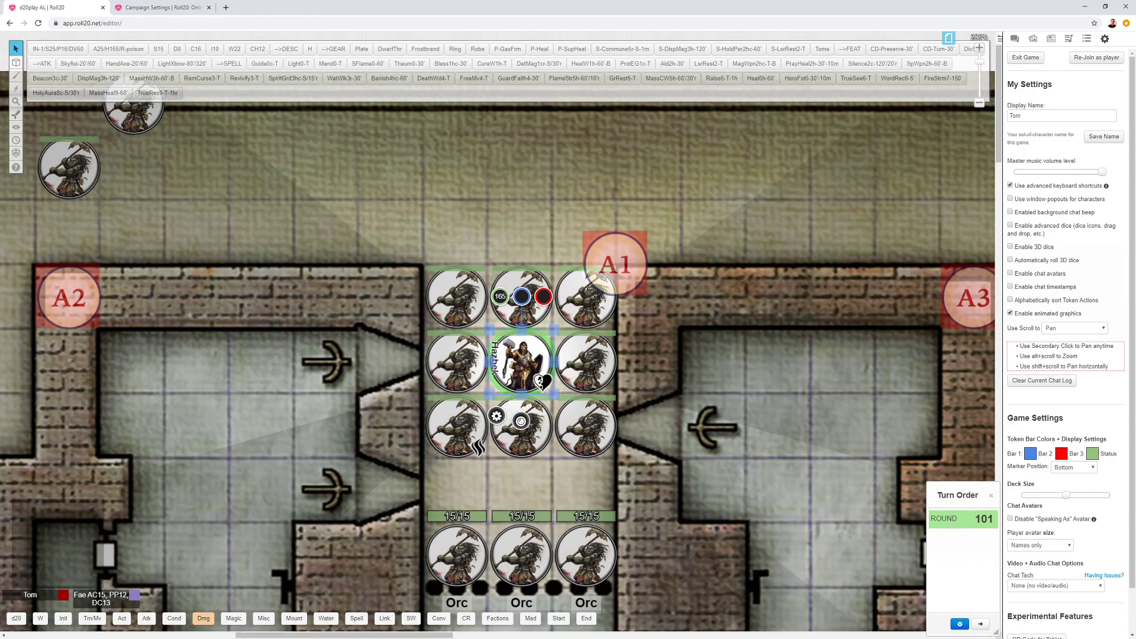
Step: Drag --Spell-Invisible from the journal's Spells folder onto the map and open its Edit Token dialog
{"action": "left_click", "coordinate": [1053, 42]}
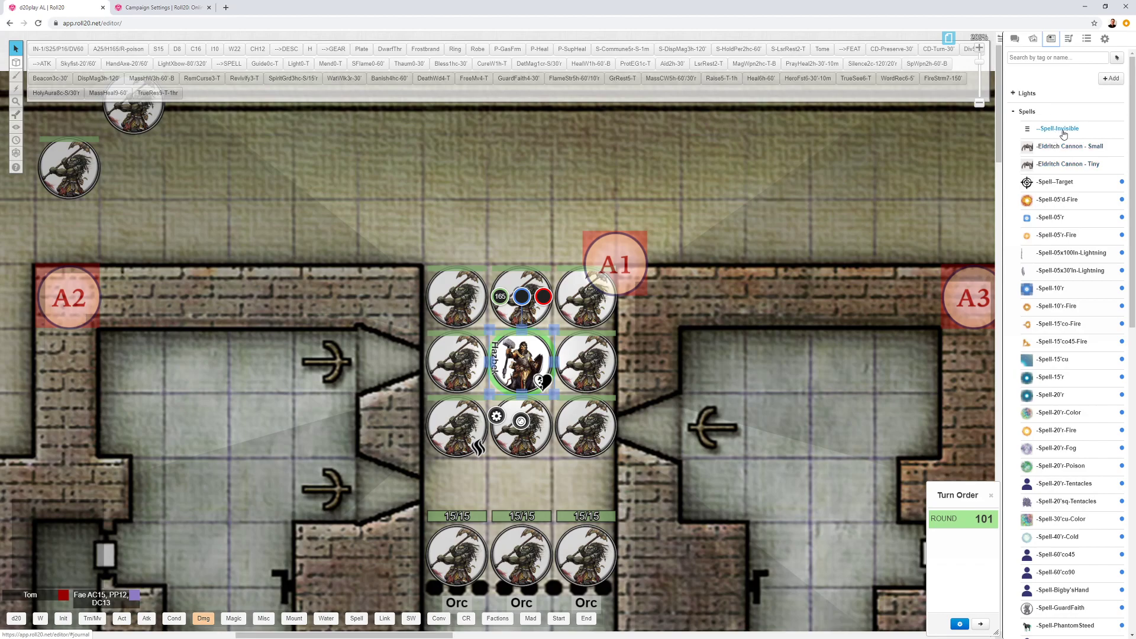
{"action": "left_click_drag", "start_coordinate": [1064, 133], "coordinate": [794, 184]}
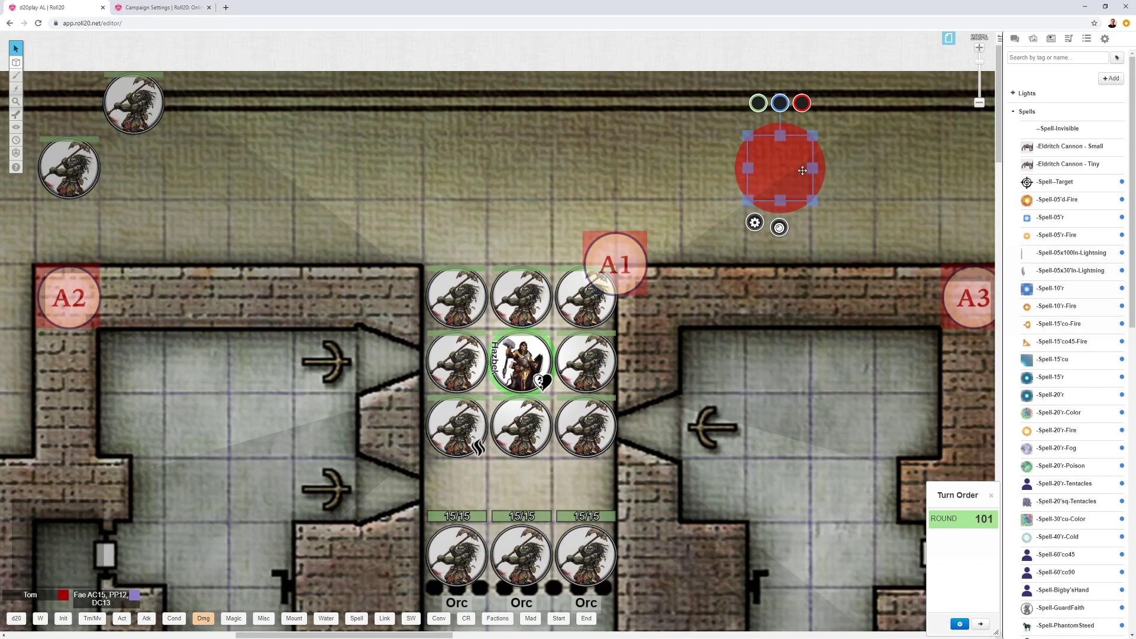
{"action": "double_click", "coordinate": [795, 175]}
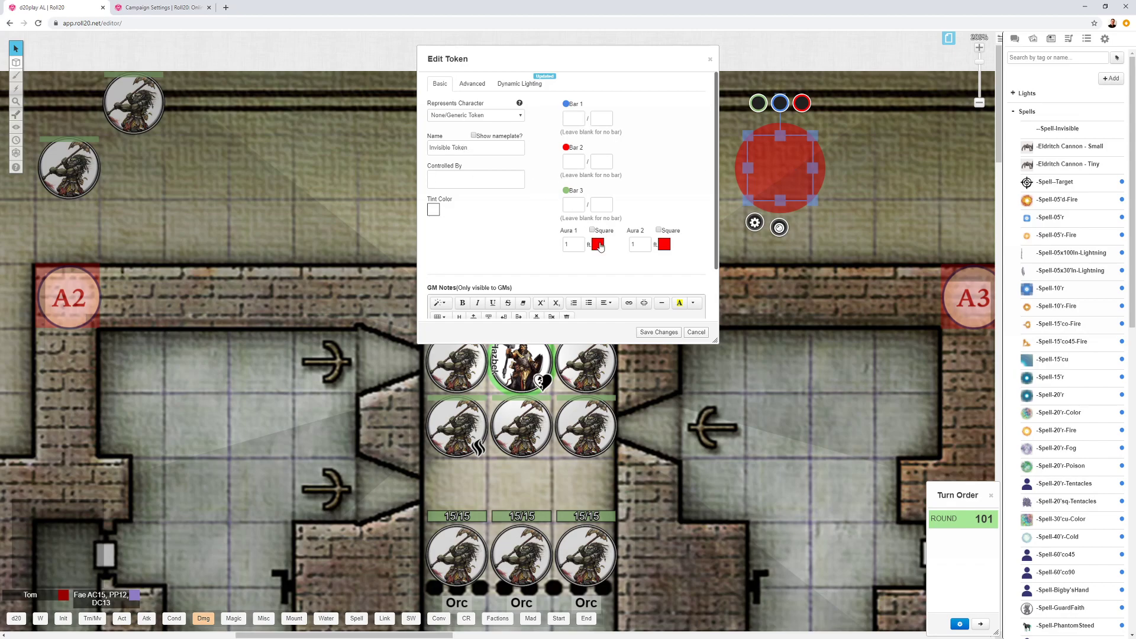
Step: Cancel the Edit Token dialog, delete the red Invisible Token, and select the A1 marker
{"action": "left_click", "coordinate": [478, 86]}
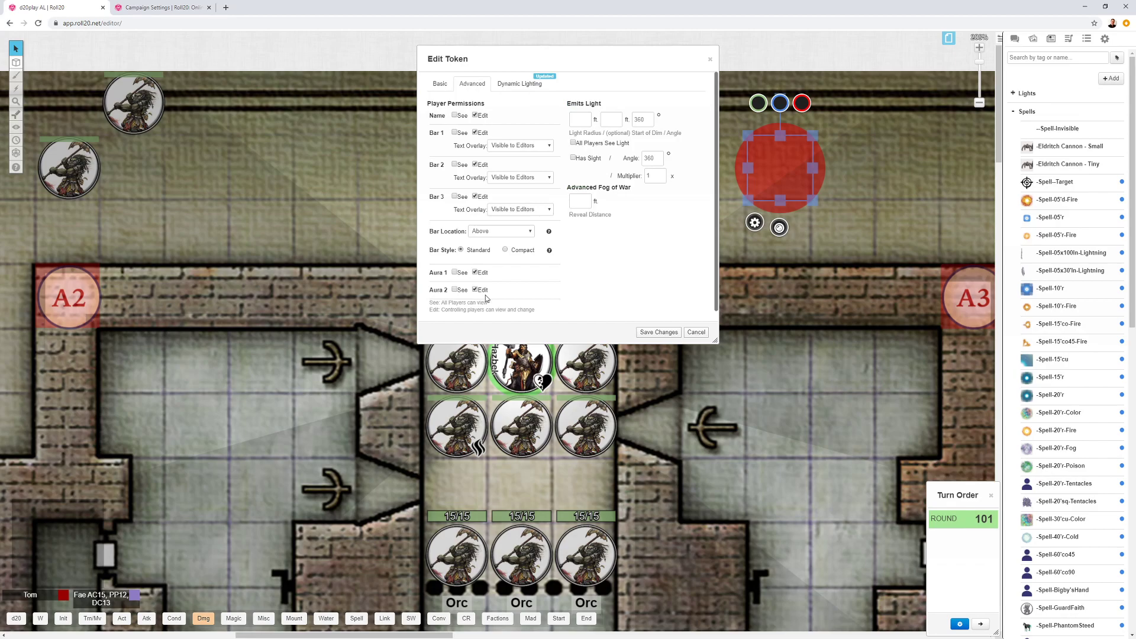
{"action": "left_click", "coordinate": [696, 332]}
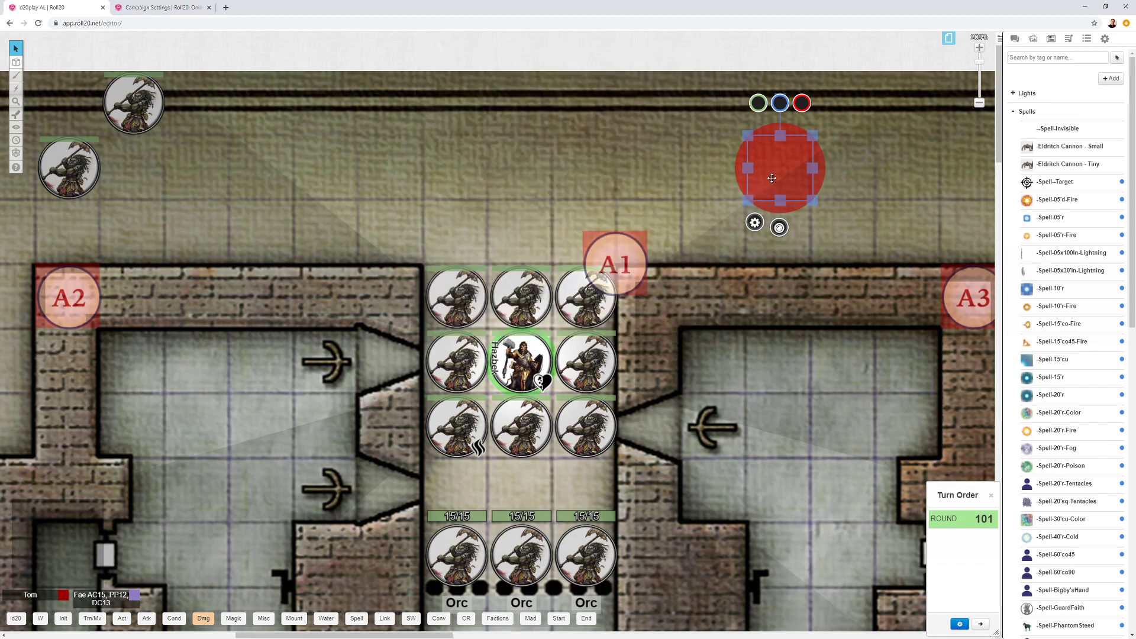
{"action": "left_click_drag", "start_coordinate": [772, 178], "coordinate": [843, 170]}
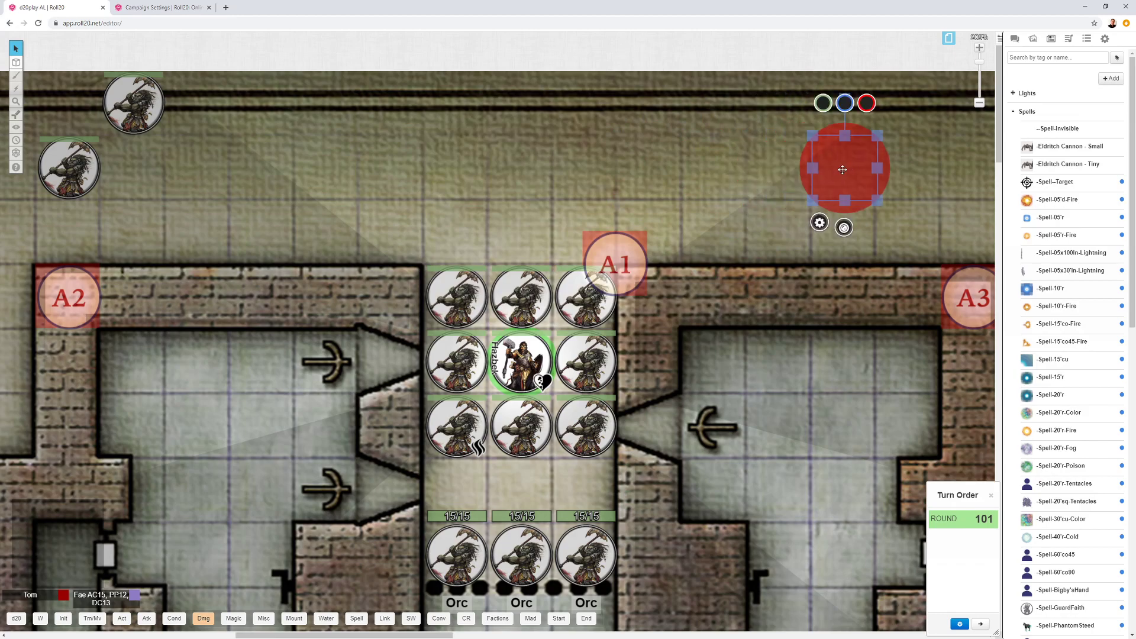
{"action": "key", "text": "Delete"}
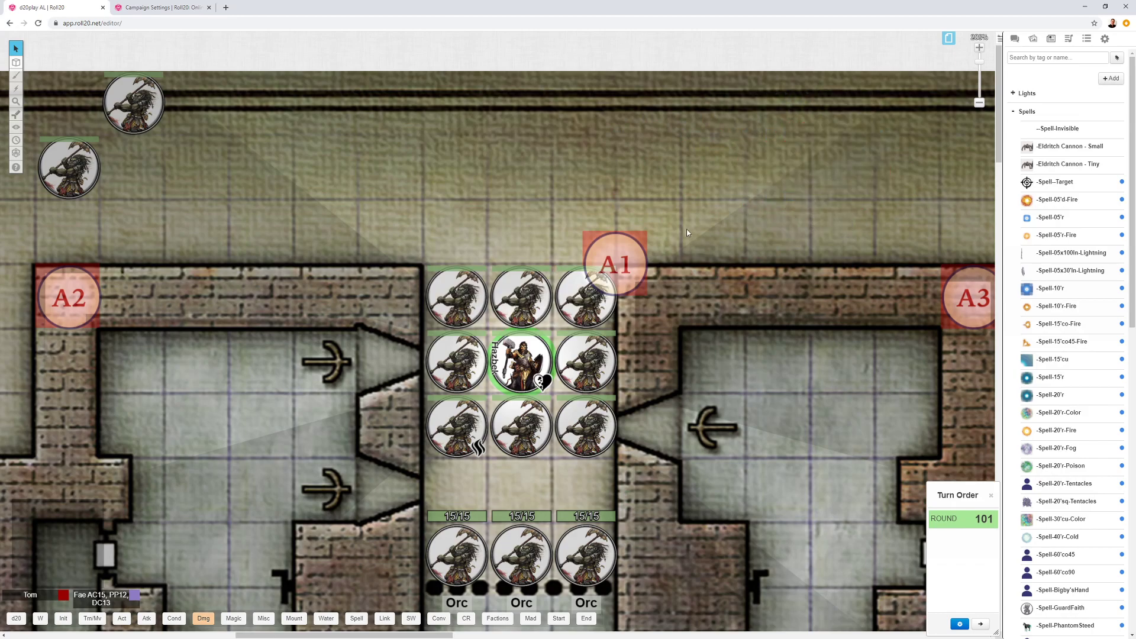
{"action": "left_click", "coordinate": [628, 247]}
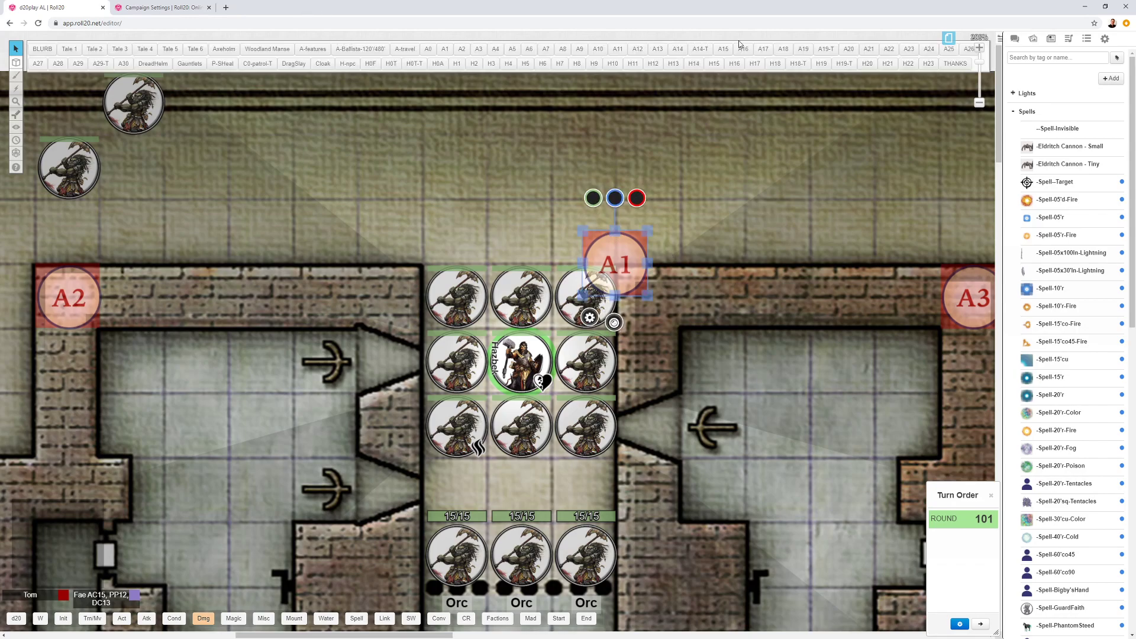
Step: Post the A1 Outer Gauntlet description and the DreadHelm item card from the macro bar
{"action": "left_click", "coordinate": [1015, 39]}
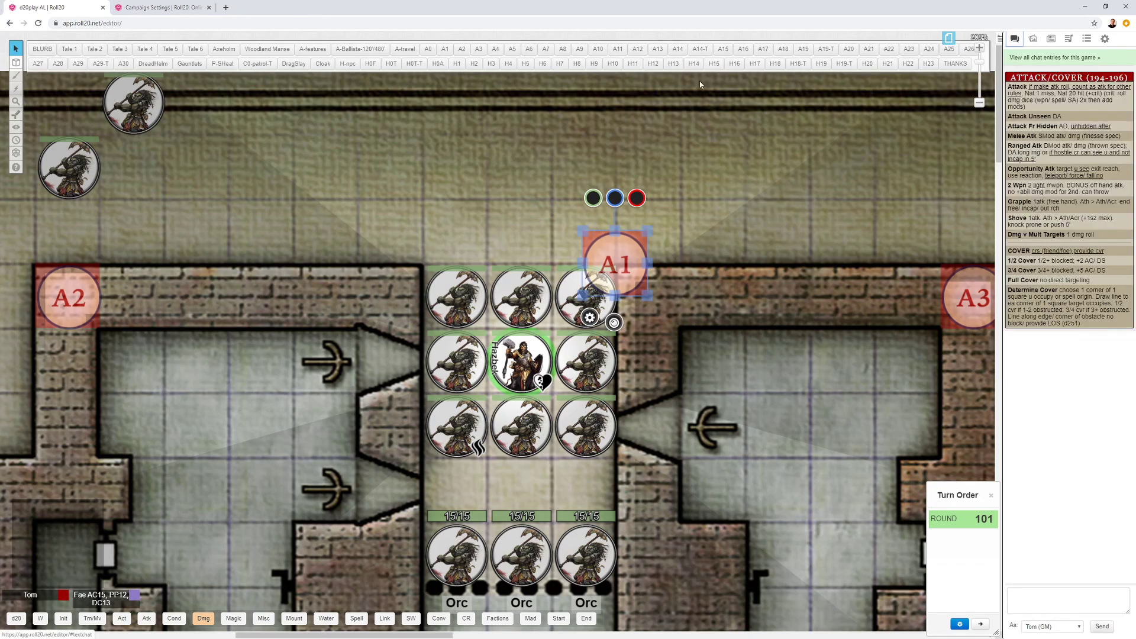
{"action": "left_click", "coordinate": [445, 49]}
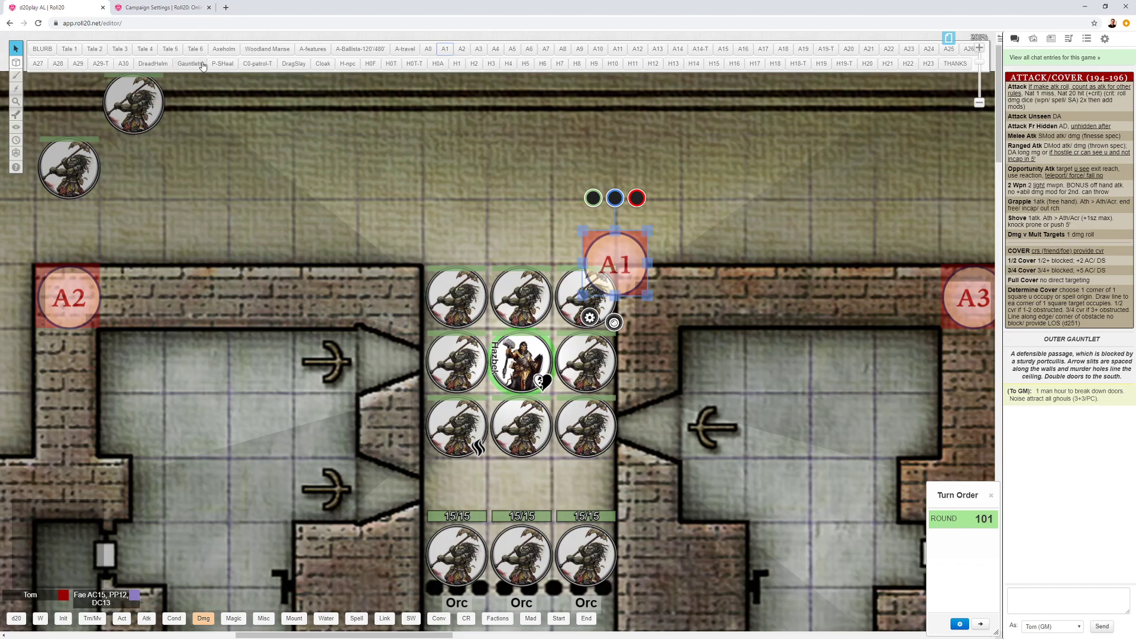
{"action": "left_click", "coordinate": [153, 65]}
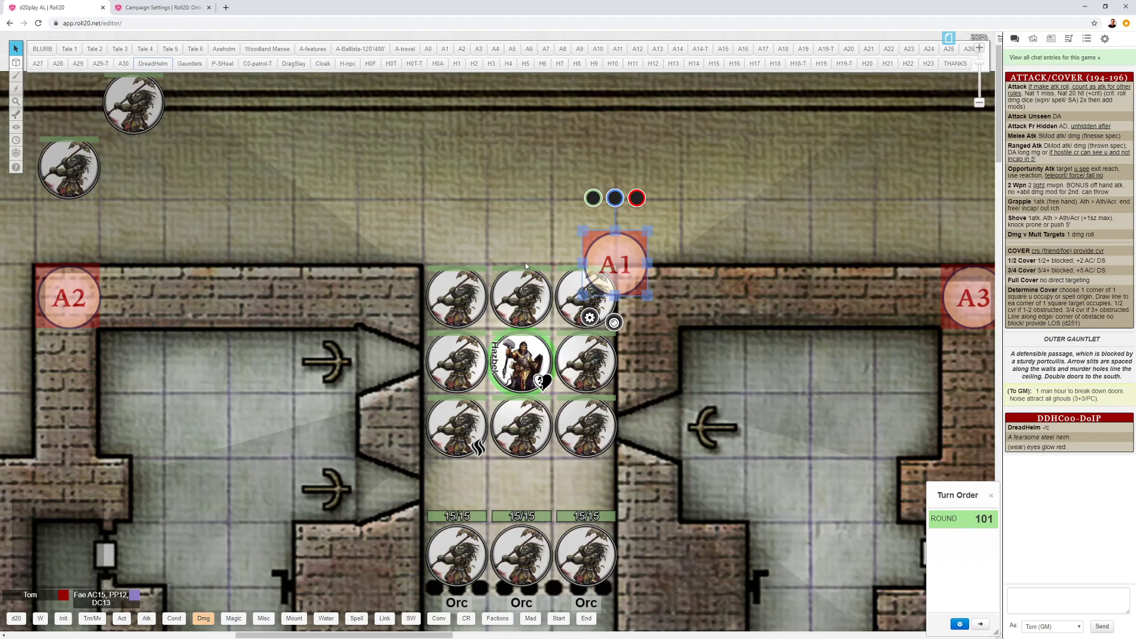
Step: Select the hero token and step it down, left, then up through the orc block with arrow keys
{"action": "scroll", "coordinate": [523, 254], "scroll_direction": "down", "scroll_amount": 3}
{"action": "scroll", "coordinate": [524, 254], "scroll_direction": "up", "scroll_amount": 3}
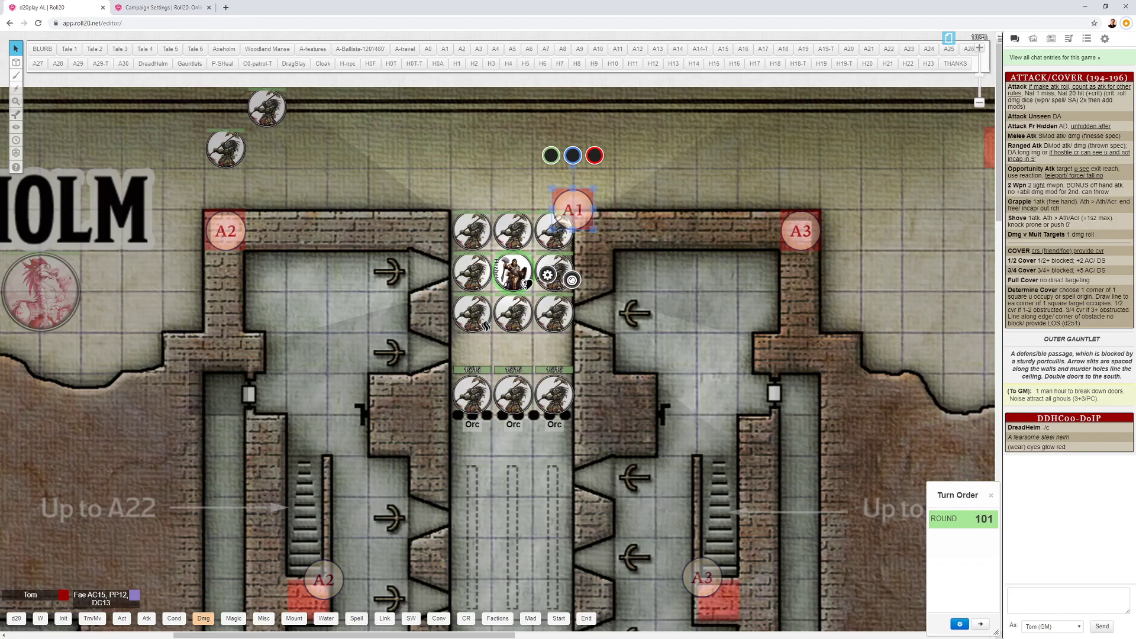
{"action": "left_click", "coordinate": [516, 271]}
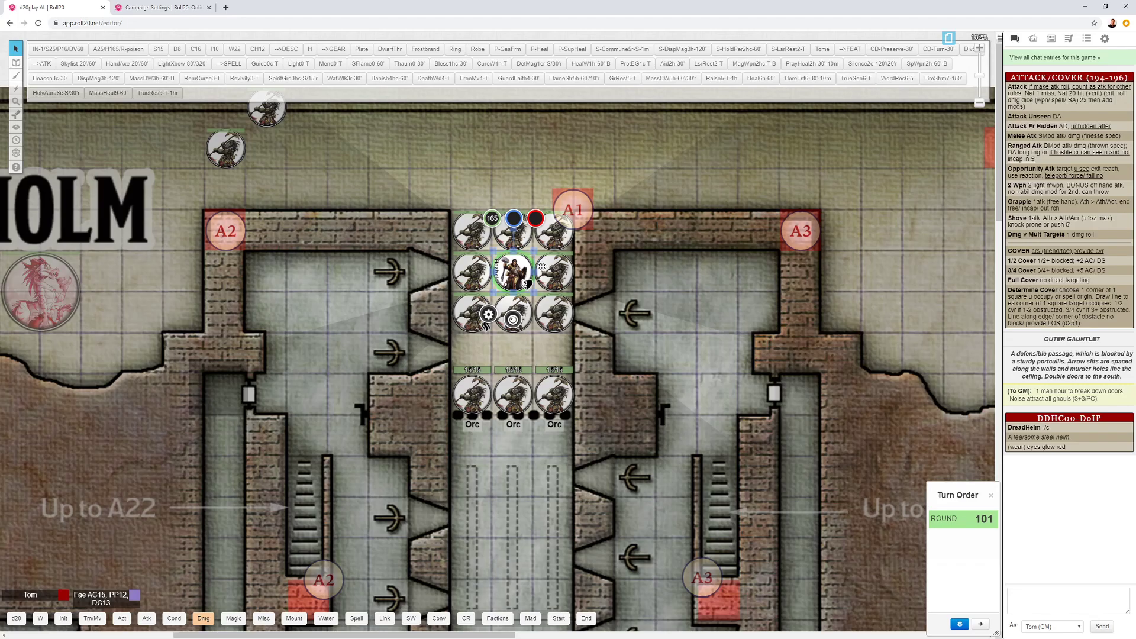
{"action": "key", "text": "Down"}
{"action": "key", "text": "Down"}
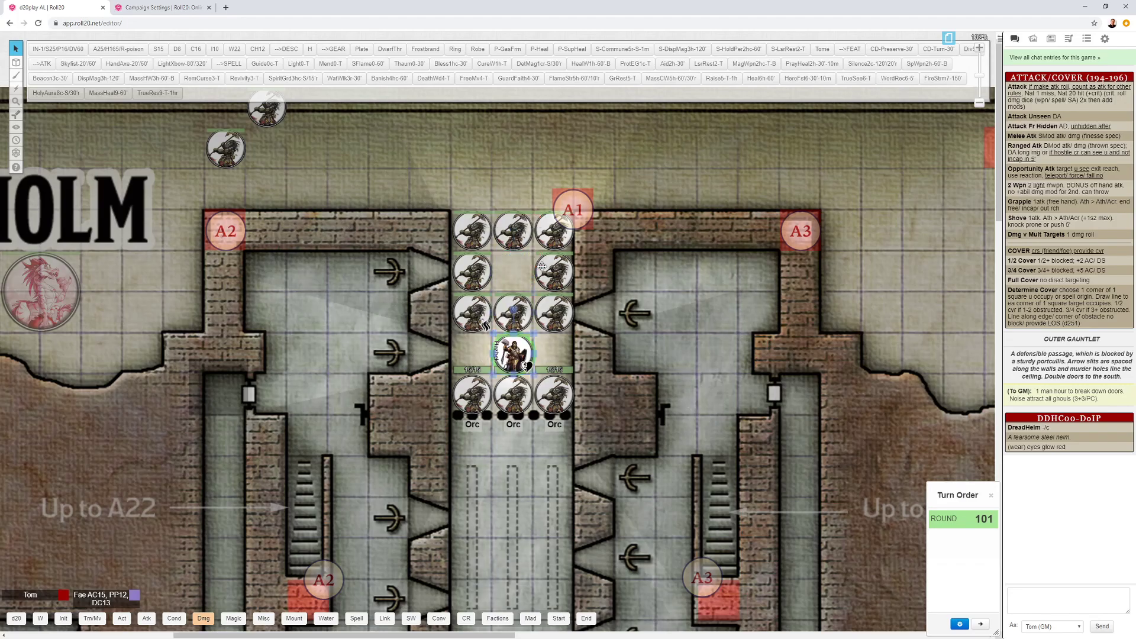
{"action": "key", "text": "Left"}
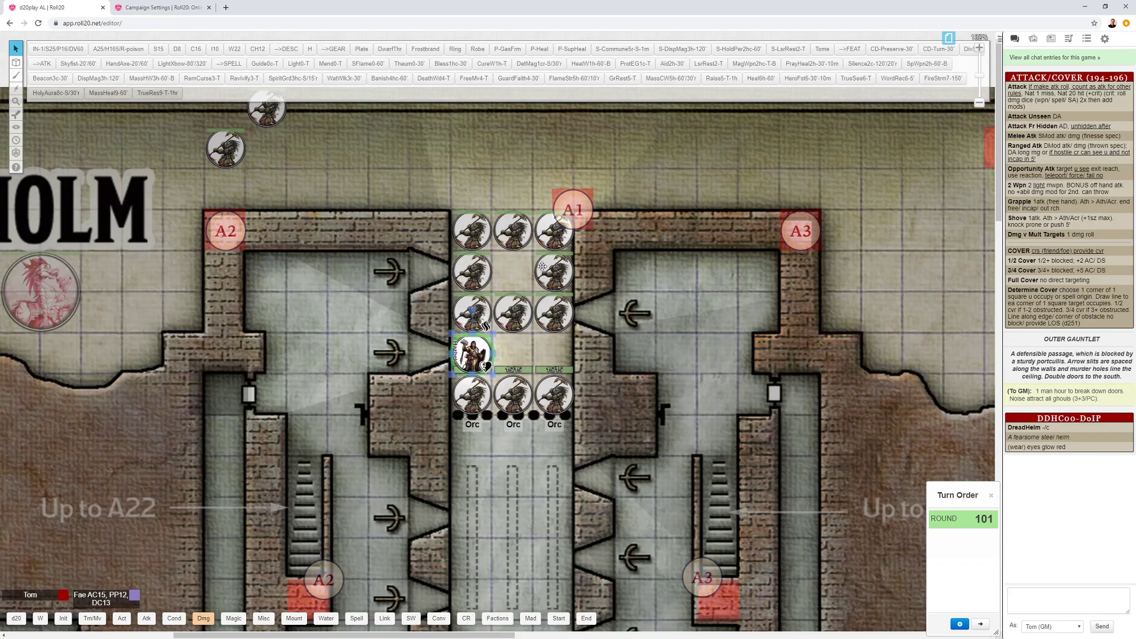
{"action": "key", "text": "Up"}
{"action": "key", "text": "Right"}
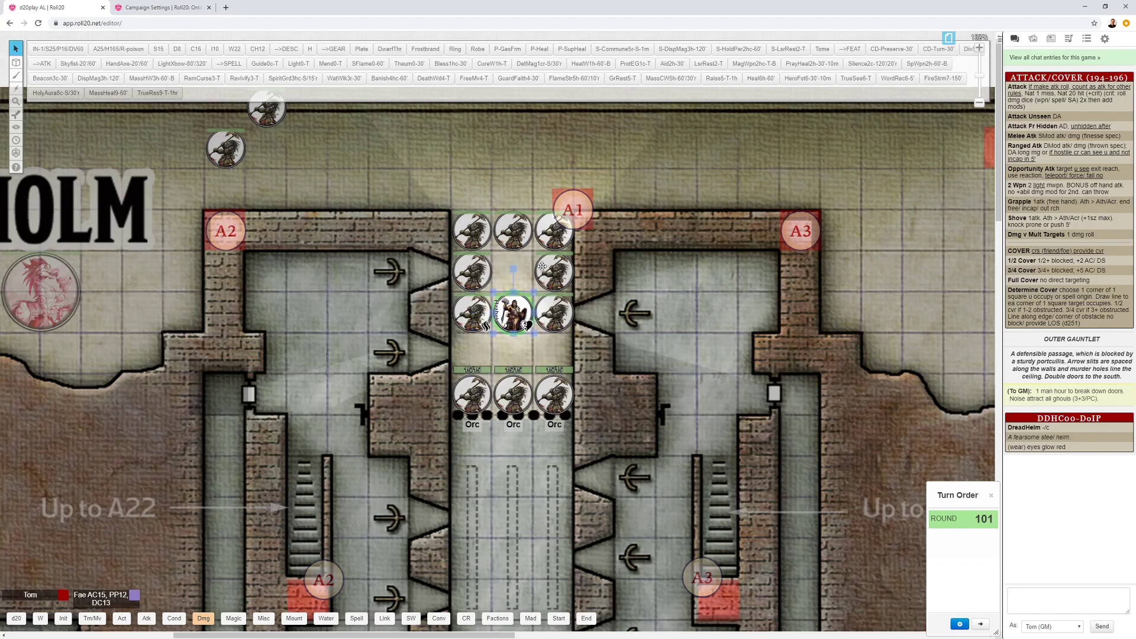
{"action": "key", "text": "Up"}
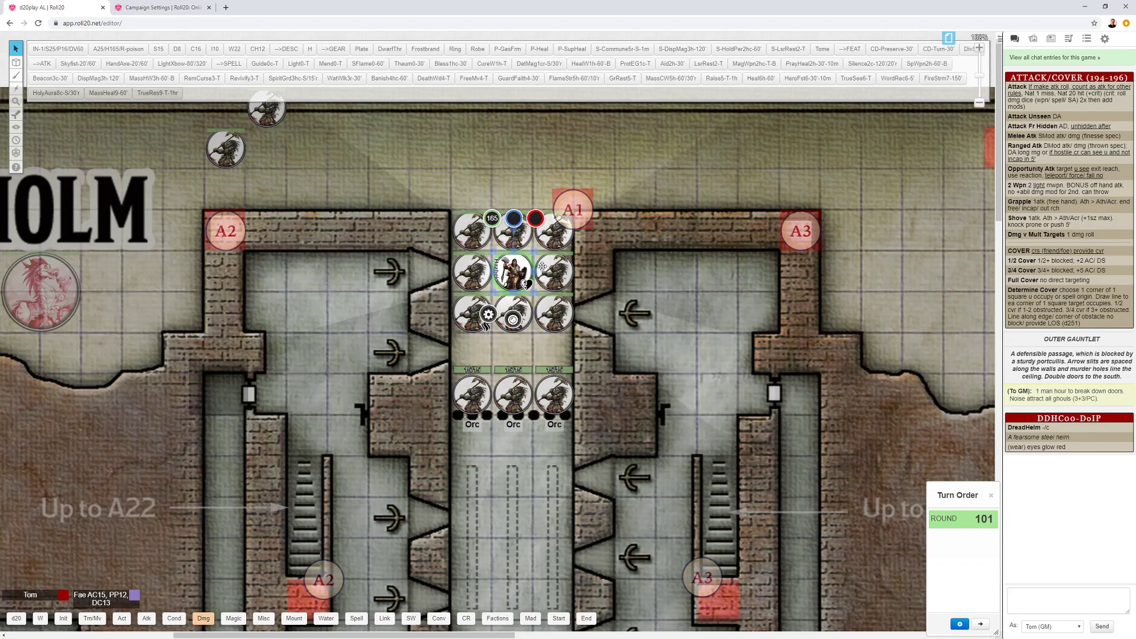
{"action": "key", "text": "Up"}
{"action": "key", "text": "Up"}
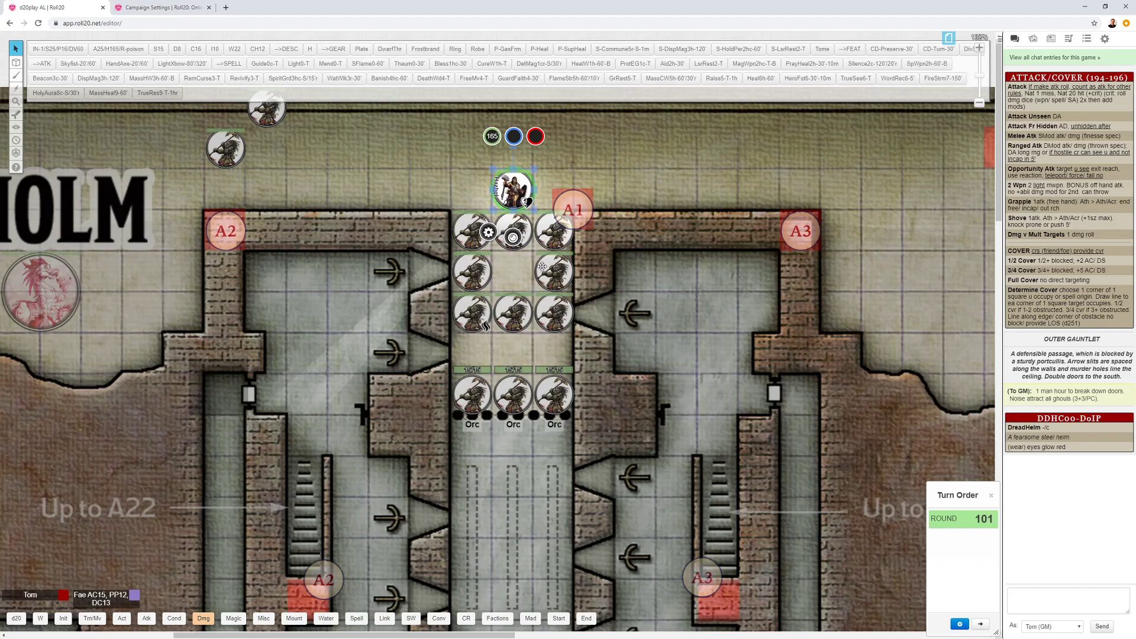
Step: Nudge the hero diagonally and back, then step it down into the centre of the orc ring
{"action": "key", "text": "Left"}
{"action": "key", "text": "Up"}
{"action": "key", "text": "Right"}
{"action": "key", "text": "Down"}
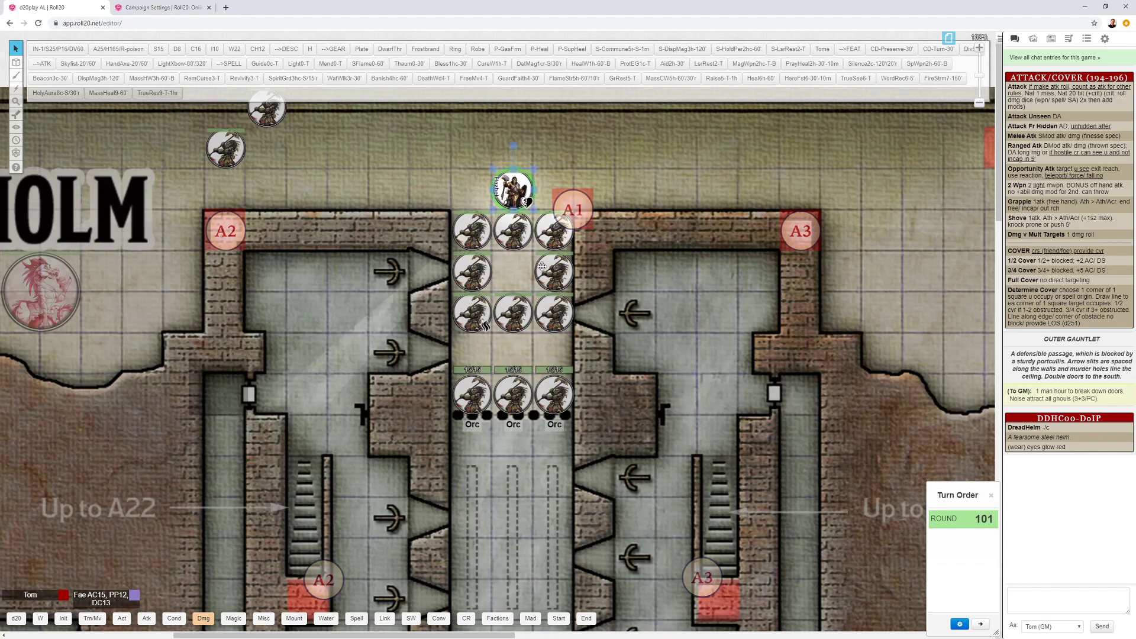
{"action": "key", "text": "Down"}
{"action": "key", "text": "Down"}
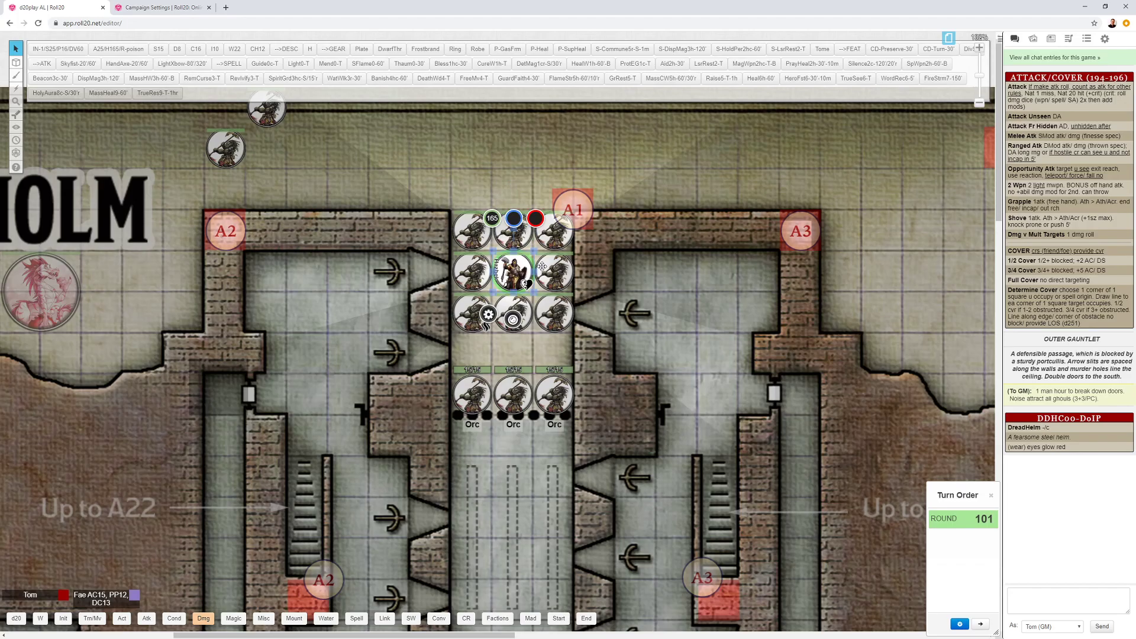
{"action": "left_click_drag", "start_coordinate": [510, 285], "coordinate": [517, 188]}
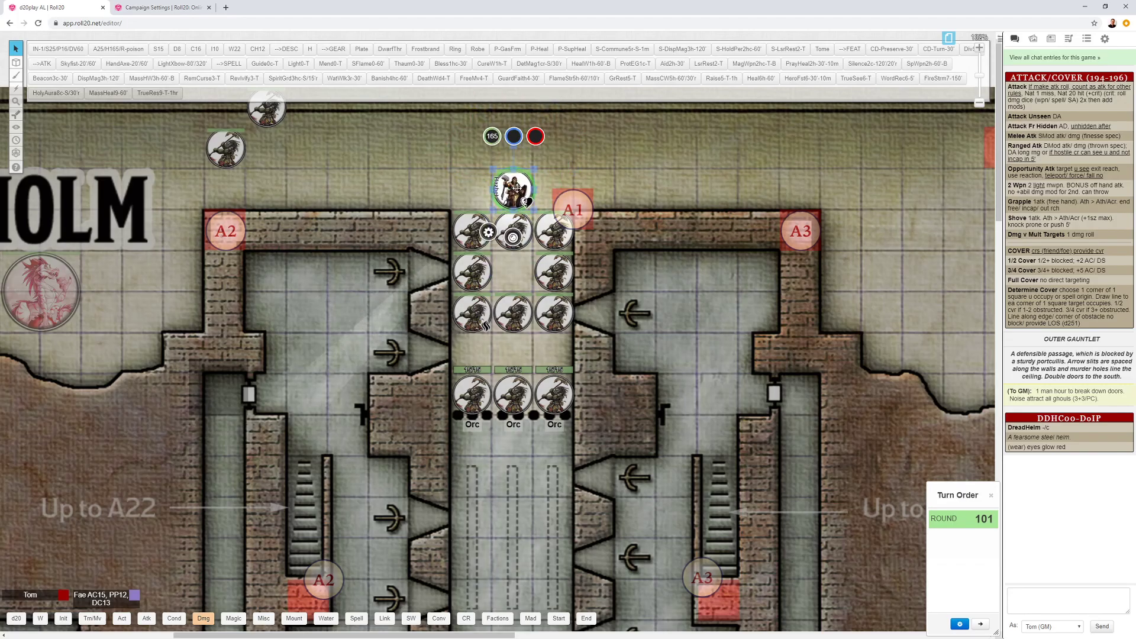
{"action": "left_click", "coordinate": [524, 286]}
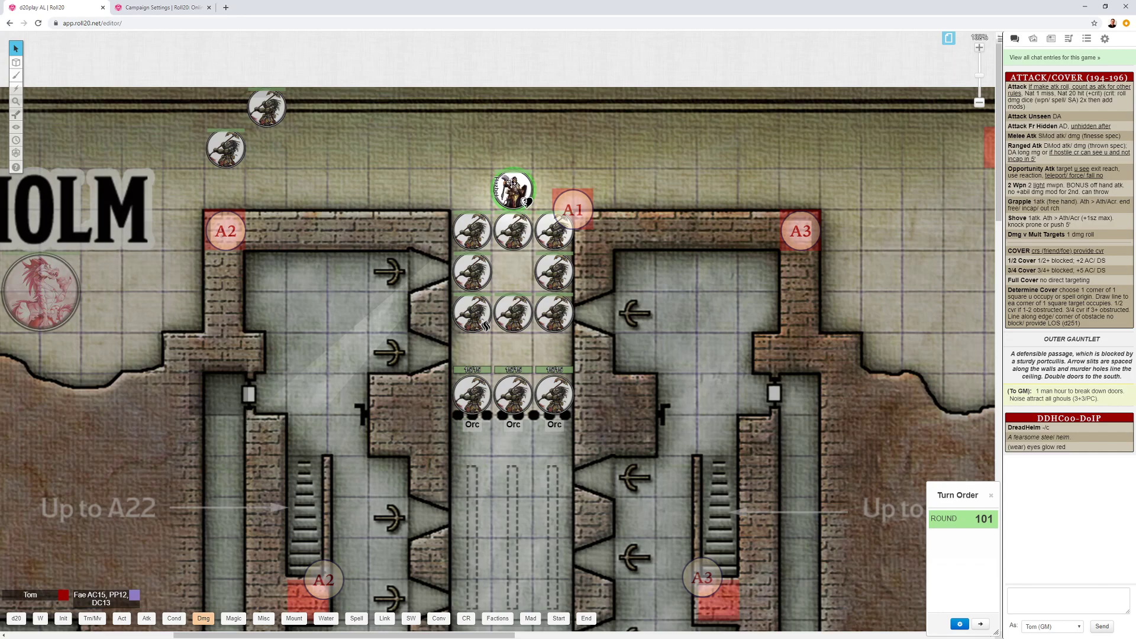
{"action": "left_click_drag", "start_coordinate": [513, 185], "coordinate": [516, 231]}
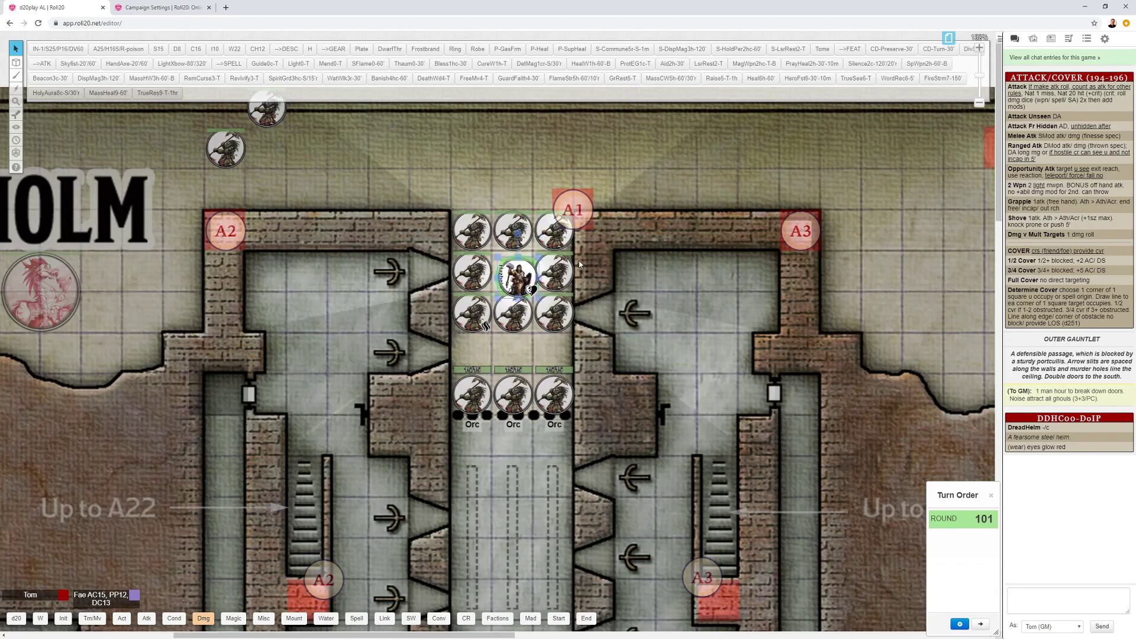
{"action": "key", "text": "Up"}
{"action": "key", "text": "Up"}
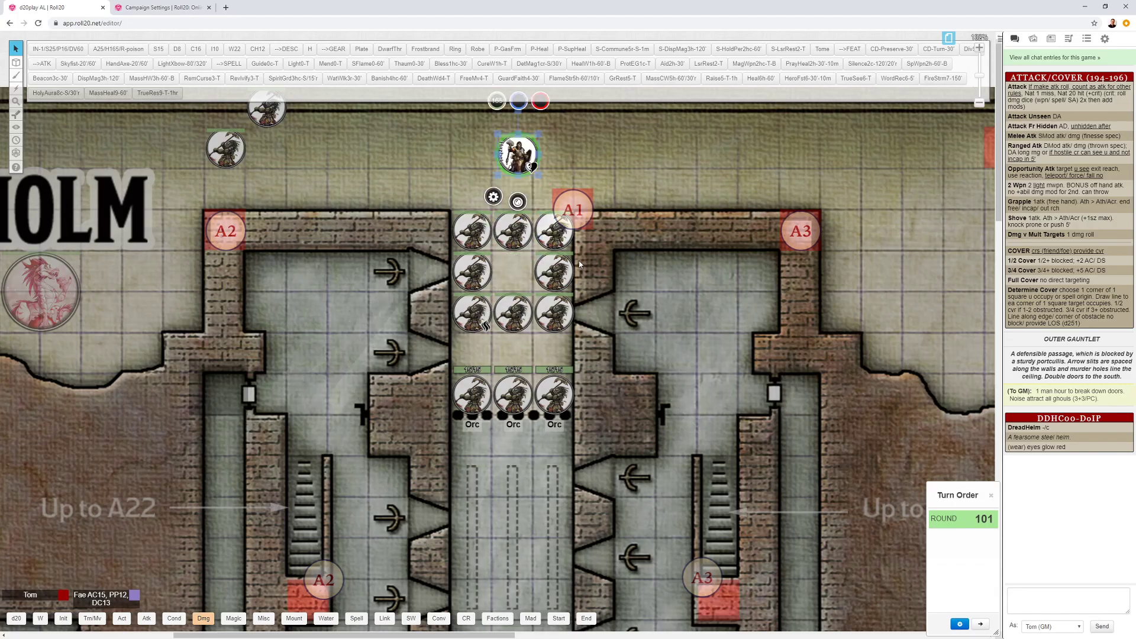
{"action": "key", "text": "Left"}
{"action": "key", "text": "Left"}
{"action": "key", "text": "Right"}
{"action": "key", "text": "Right"}
{"action": "key", "text": "Down"}
{"action": "key", "text": "Down"}
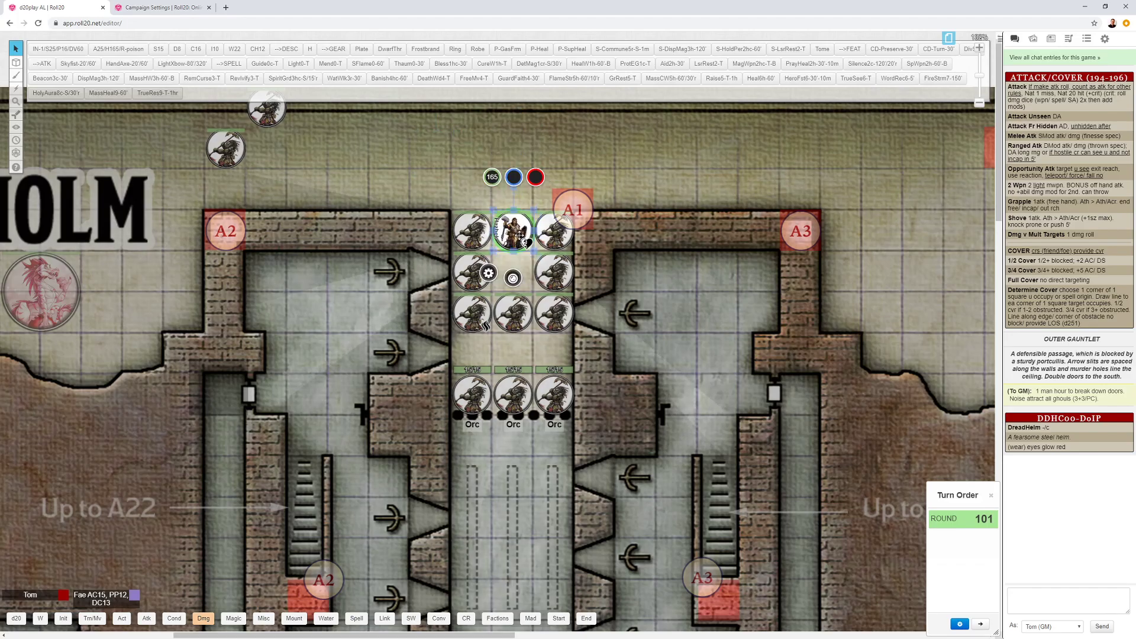
{"action": "mouse_move", "coordinate": [521, 238]}
{"action": "left_mouse_down"}
{"action": "mouse_move", "coordinate": [516, 274]}
{"action": "mouse_move", "coordinate": [518, 247]}
{"action": "left_mouse_up"}
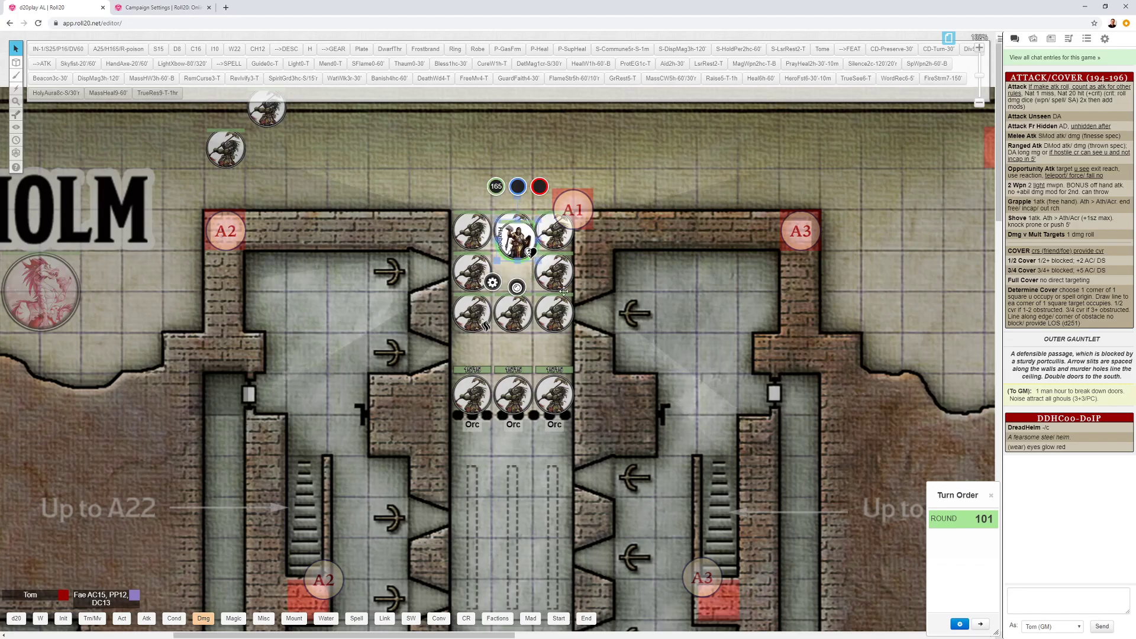
{"action": "left_click_drag", "start_coordinate": [521, 236], "coordinate": [515, 263]}
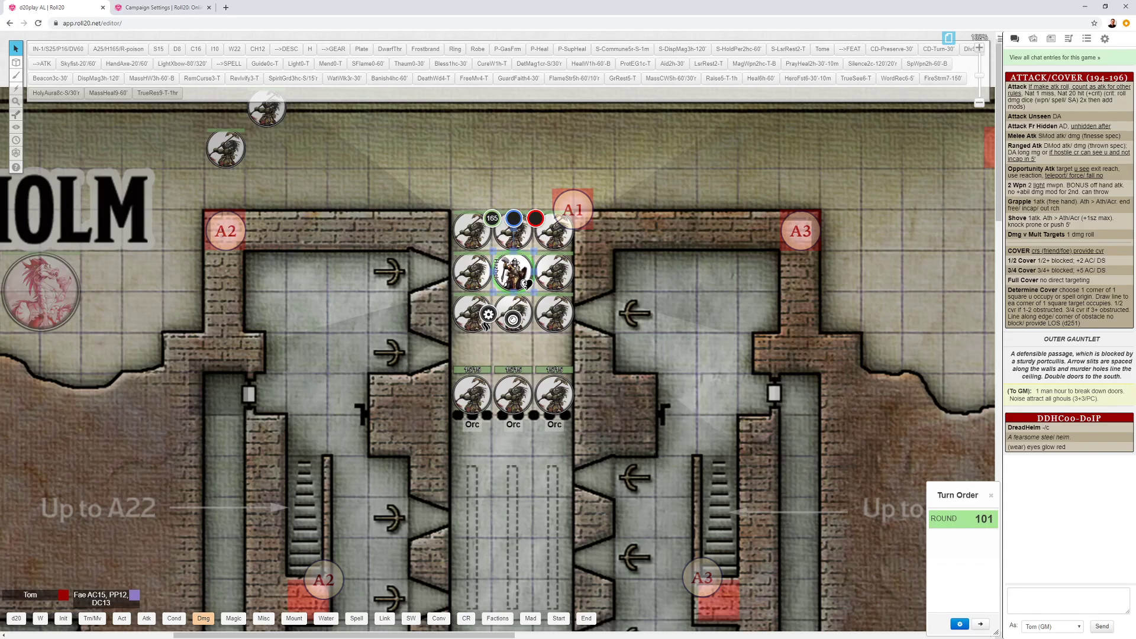
Step: Drag Hazbek up out of the orc block to a spot above the orcs, a 20 ft move
{"action": "left_click", "coordinate": [530, 345]}
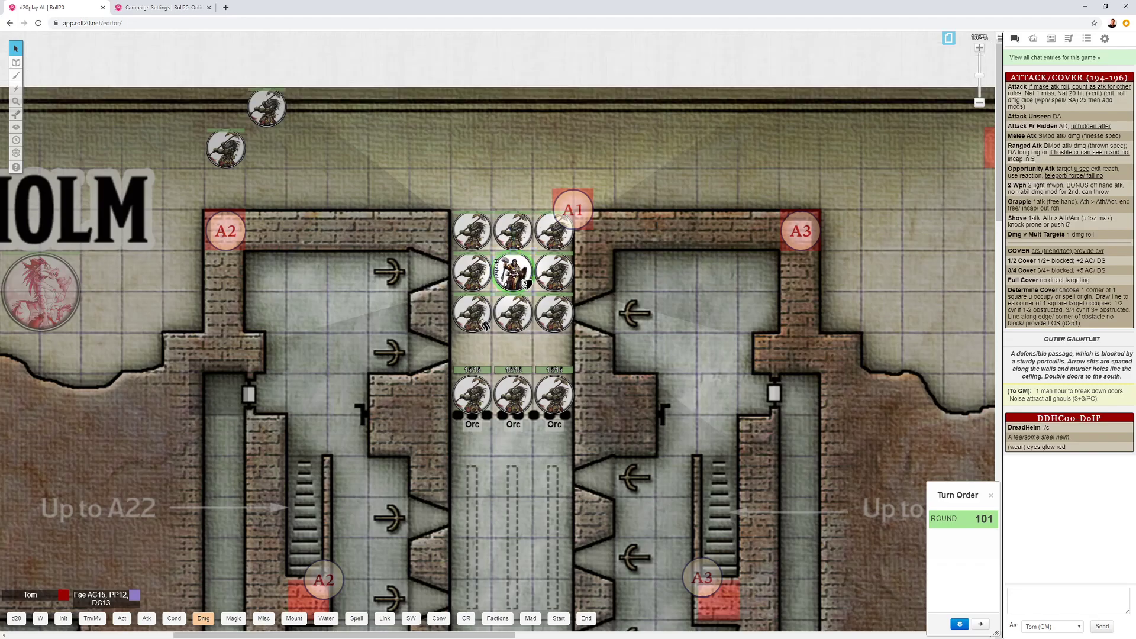
{"action": "left_click", "coordinate": [514, 273]}
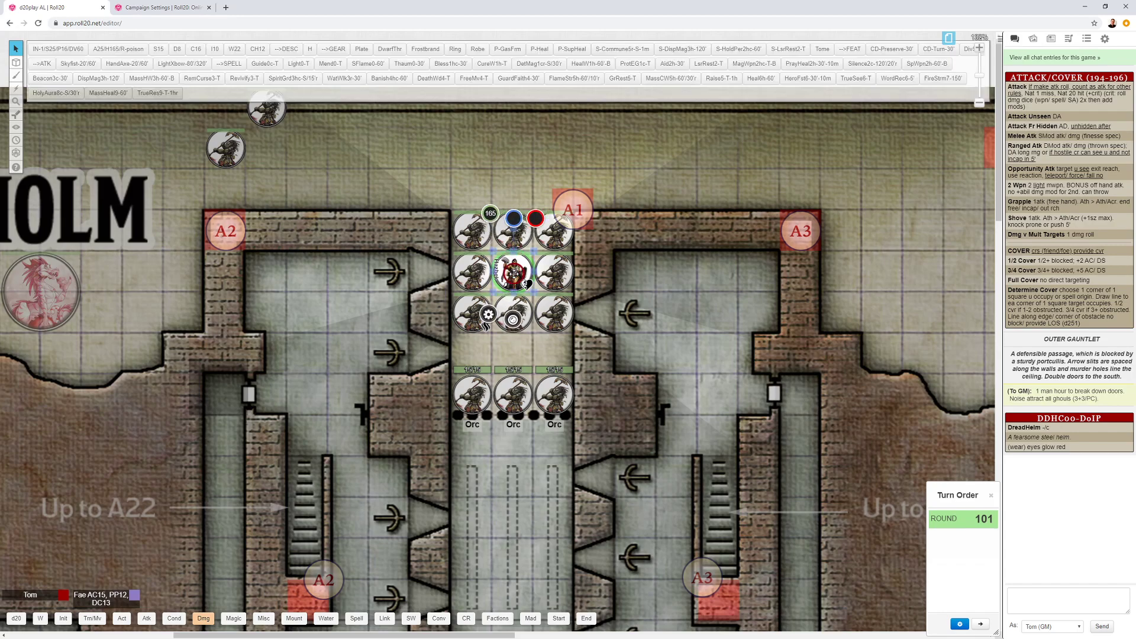
{"action": "left_click_drag", "start_coordinate": [514, 273], "coordinate": [516, 270]}
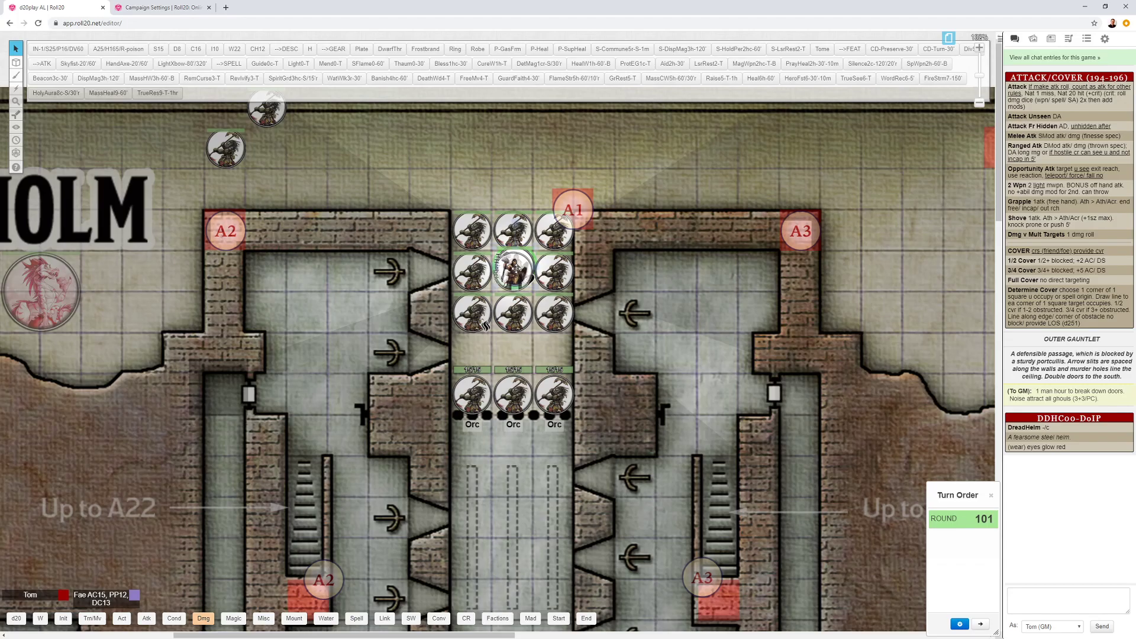
{"action": "left_click_drag", "start_coordinate": [516, 270], "coordinate": [594, 151]}
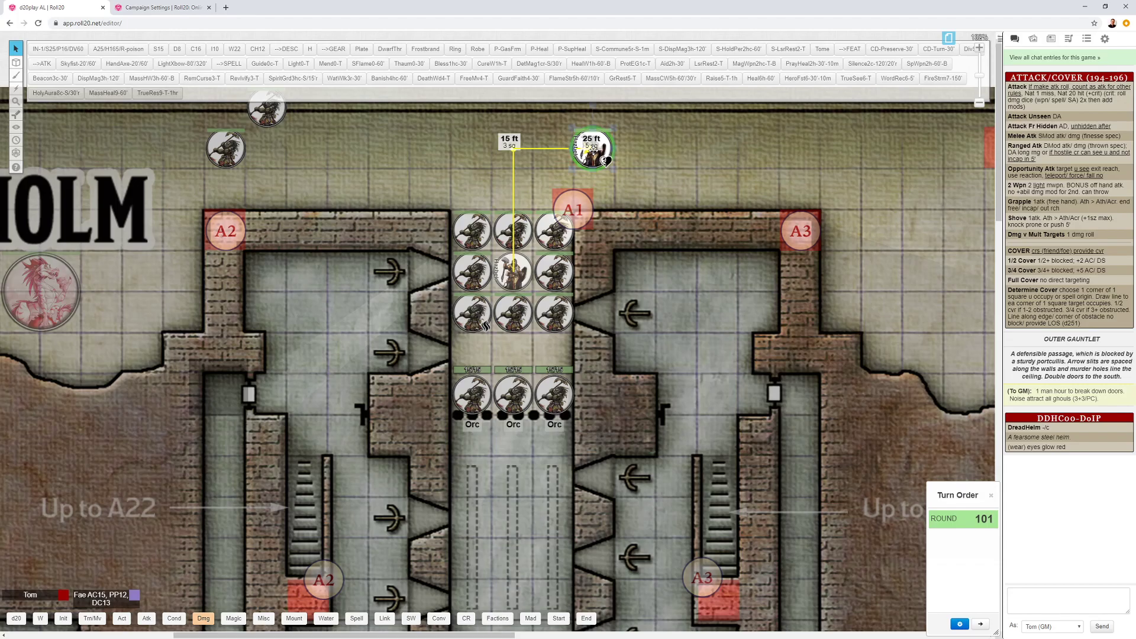
{"action": "left_click_drag", "start_coordinate": [592, 150], "coordinate": [560, 150]}
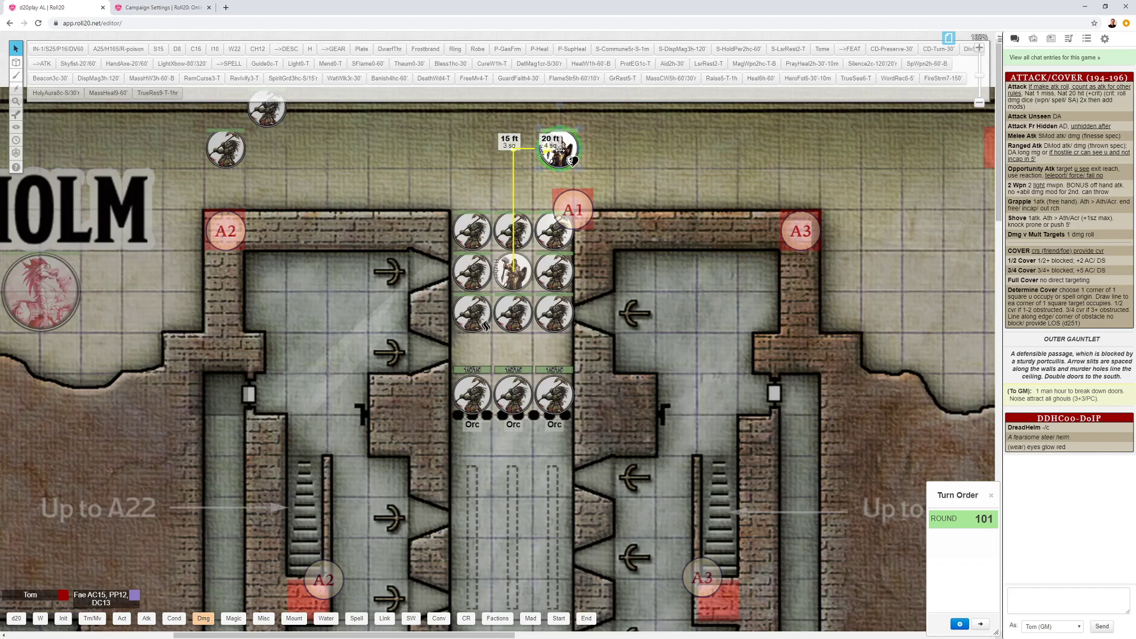
{"action": "left_click_drag", "start_coordinate": [559, 150], "coordinate": [555, 153]}
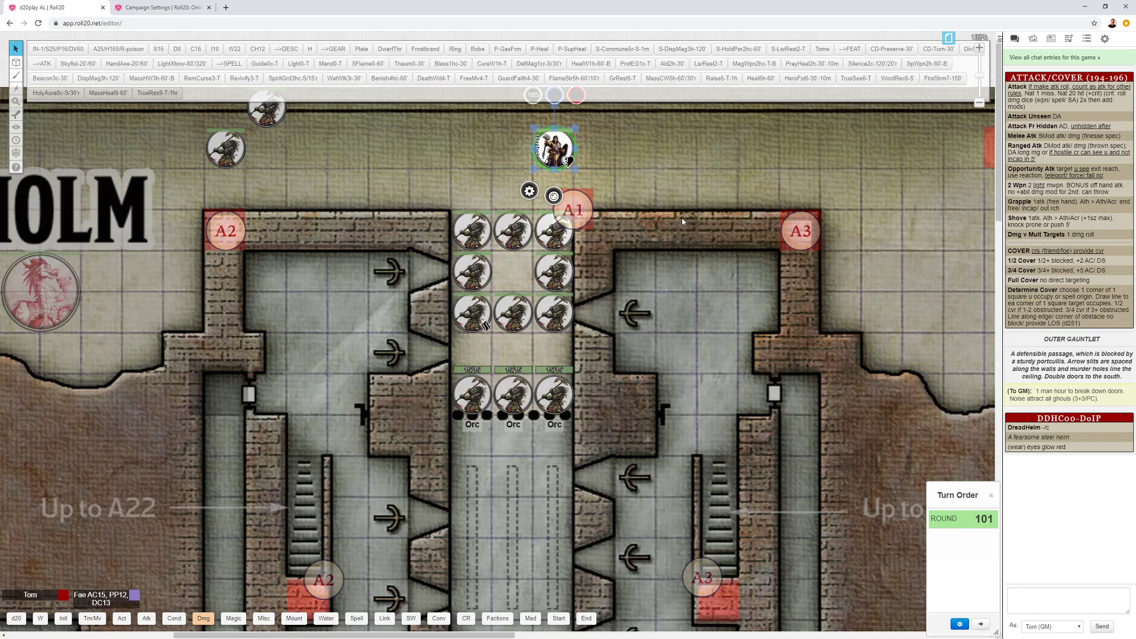
Step: Show Hazbek's measured 15 ft / 20 ft drag path, then select him back in the orc block's centre
{"action": "left_click", "coordinate": [550, 152]}
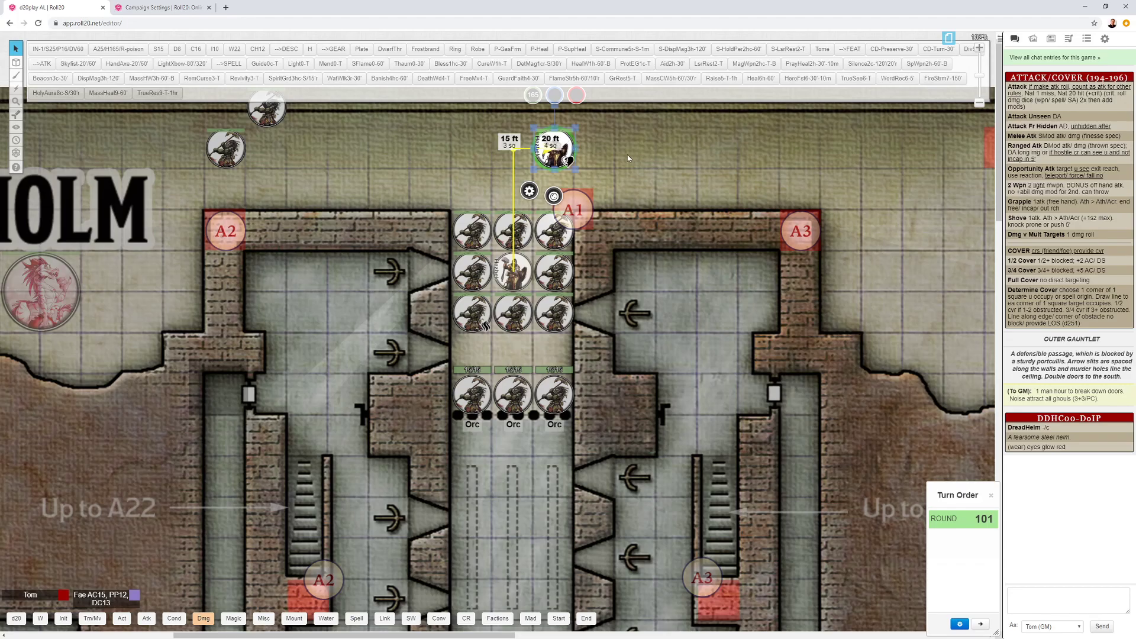
{"action": "left_click", "coordinate": [520, 268]}
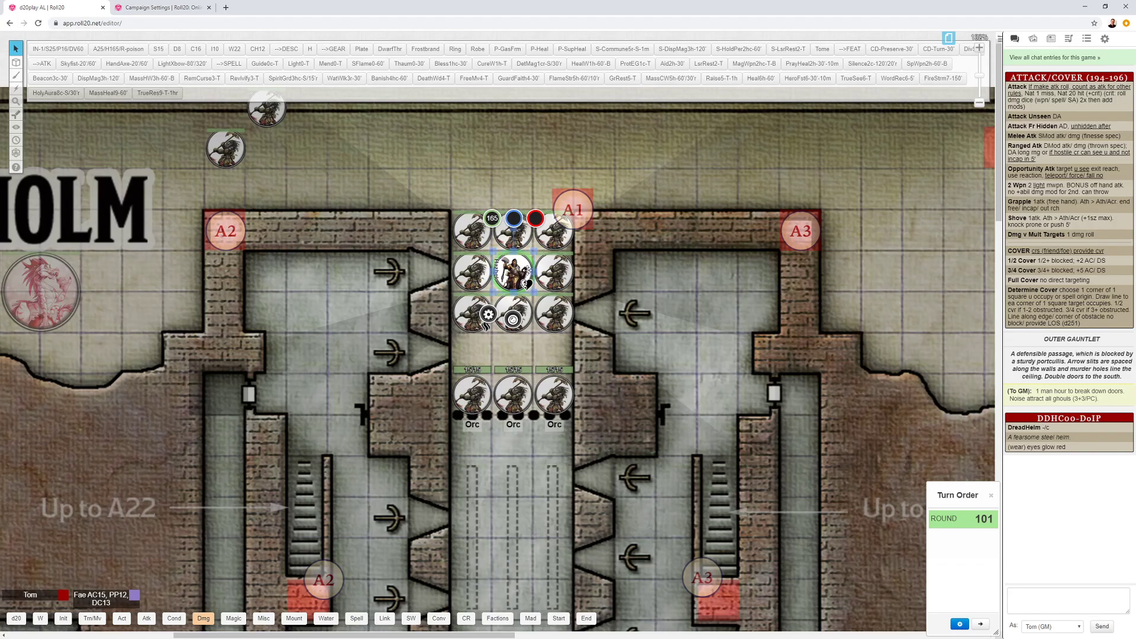
Step: Switch to Hazbek's dynamic-lighting view with Ctrl+L and reselect his token
{"action": "key", "text": "ctrl+l"}
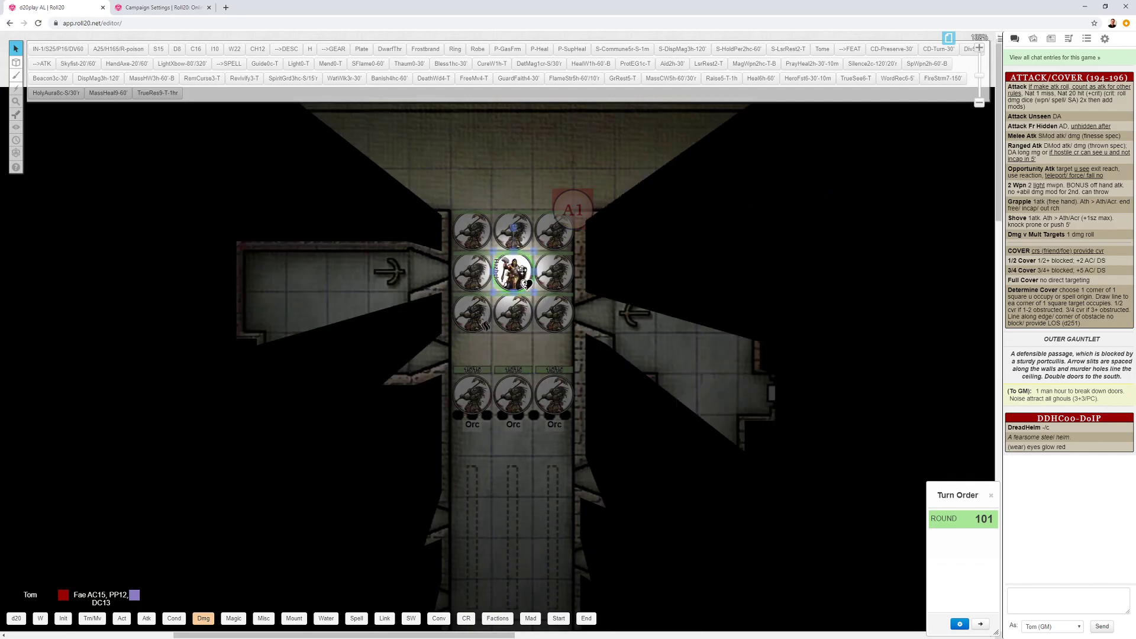
{"action": "left_click", "coordinate": [522, 271]}
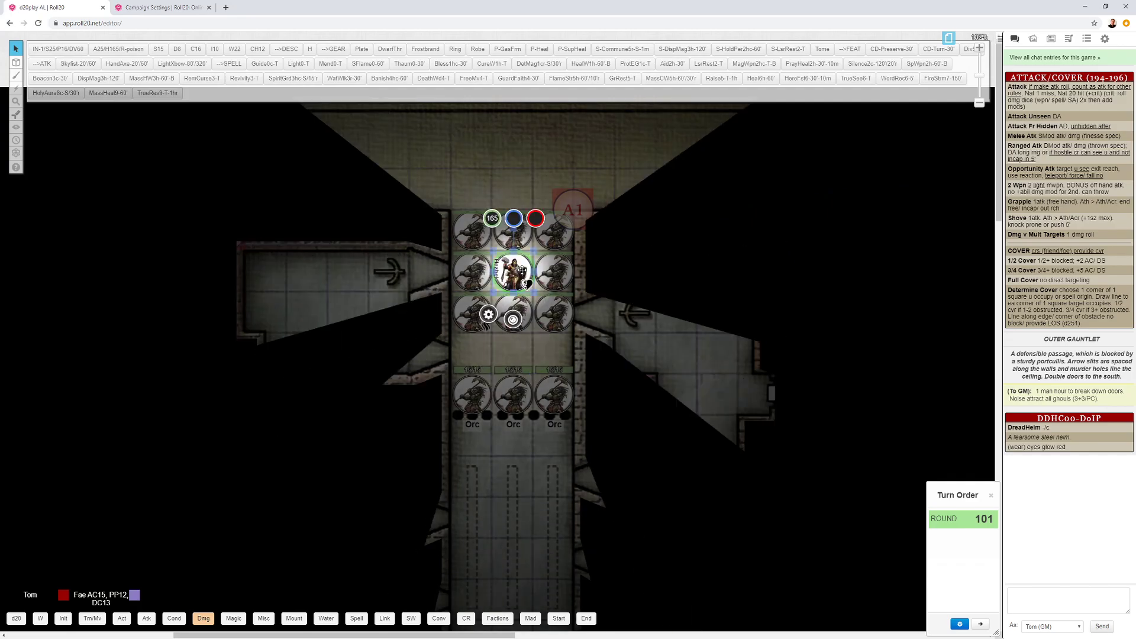